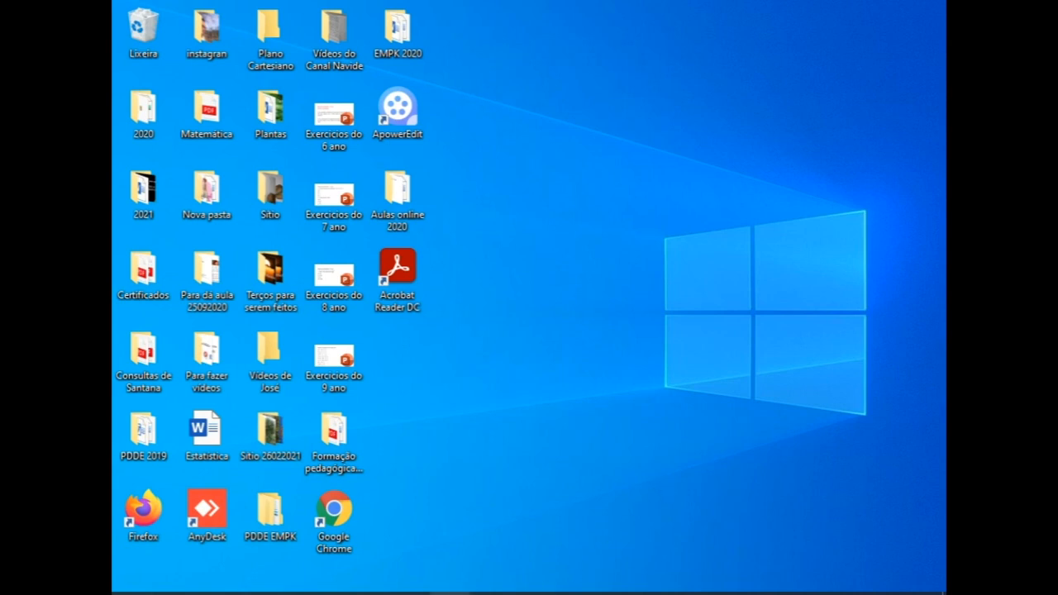
# Step: Open Google Chrome and launch Google Documentos from the list of Google apps
pyautogui.click(451, 593)
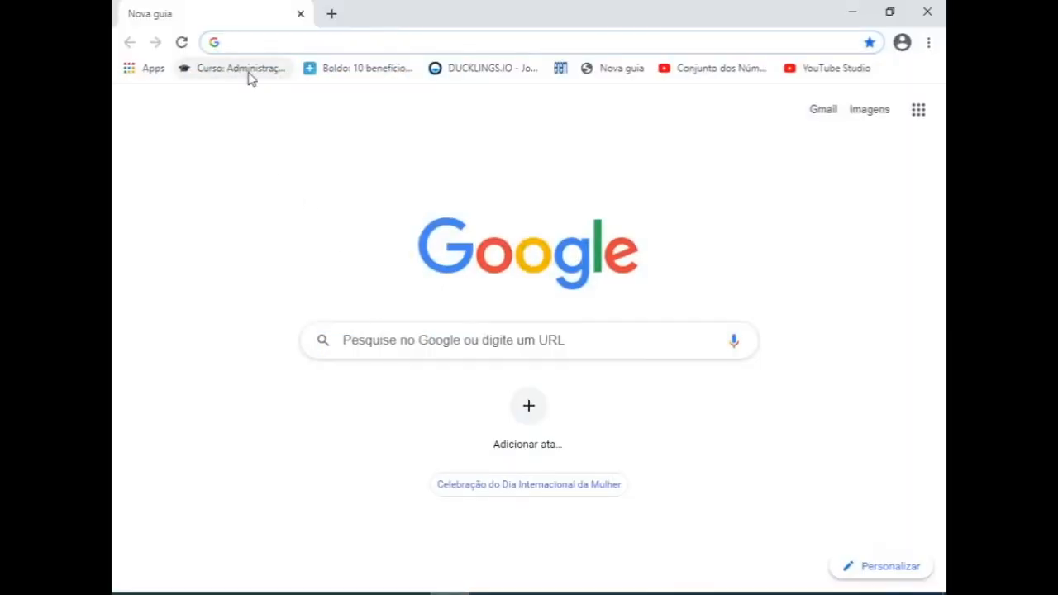
pyautogui.click(918, 115)
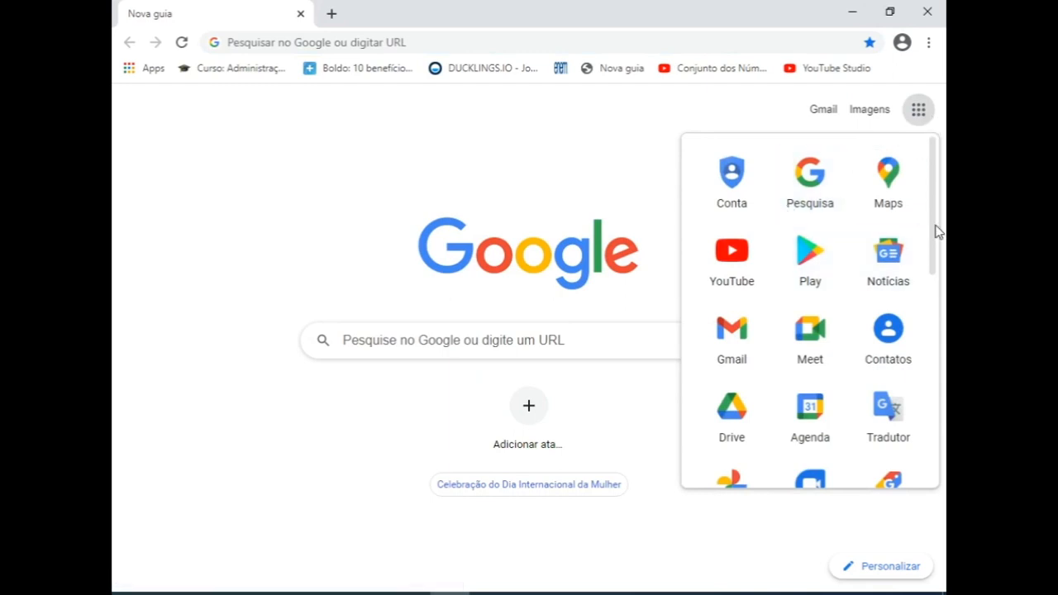
pyautogui.moveTo(936, 232); pyautogui.dragTo(934, 333)
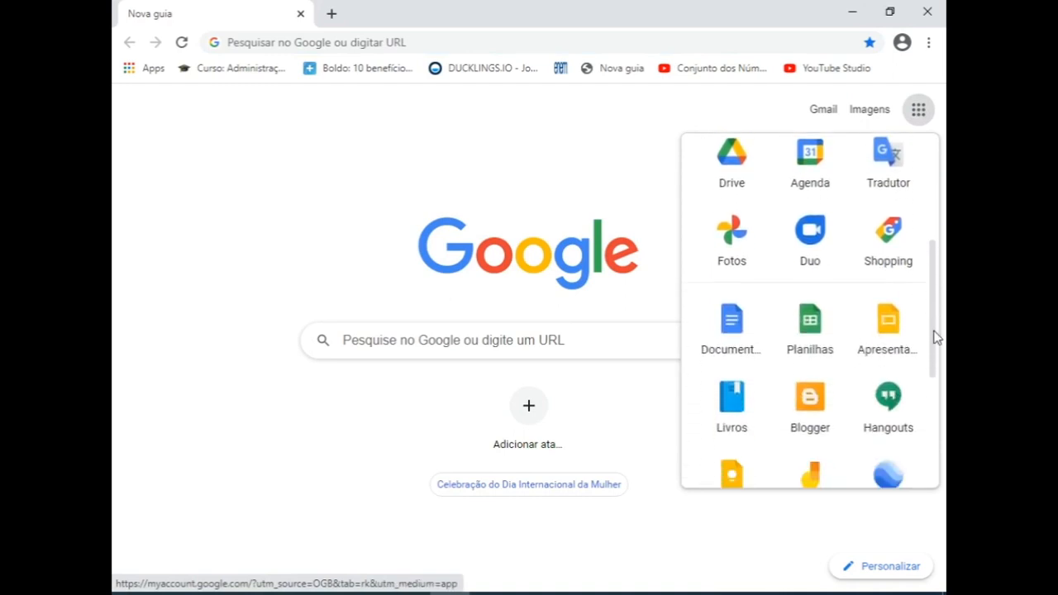
pyautogui.click(731, 326)
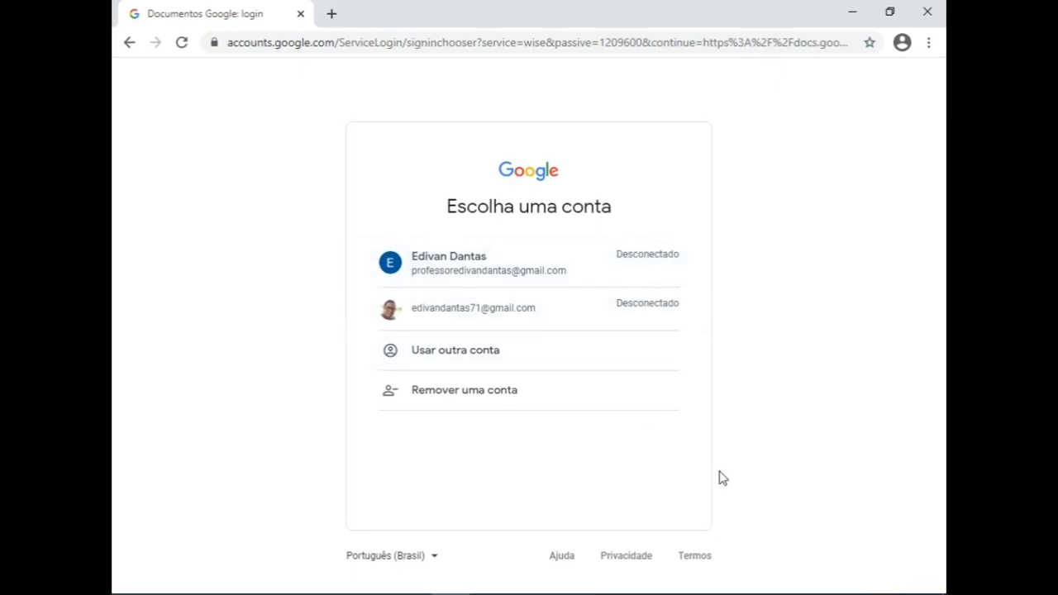
# Step: Sign in to Google with the first listed teacher account by entering the account password
pyautogui.click(431, 268)
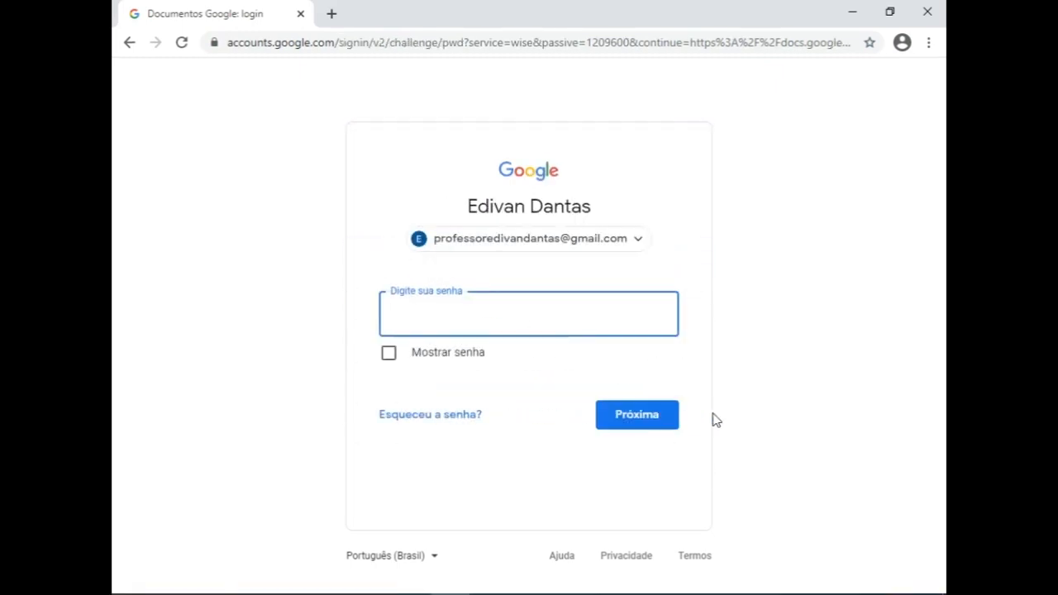
pyautogui.write('•••••••')
pyautogui.click(621, 422)
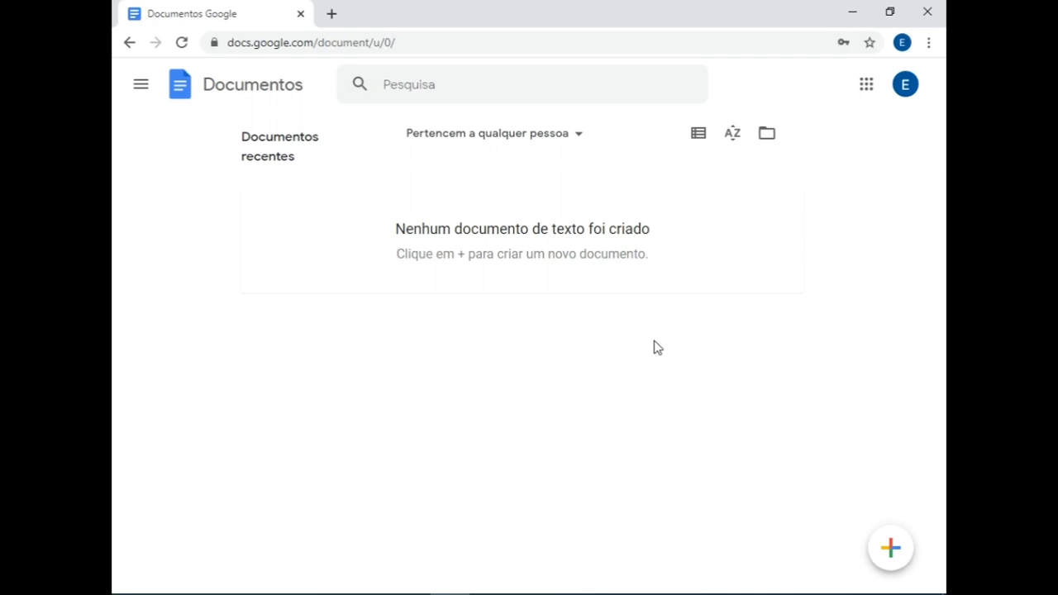
# Step: Switch from Documentos to Formulários and create a new blank form
pyautogui.click(141, 86)
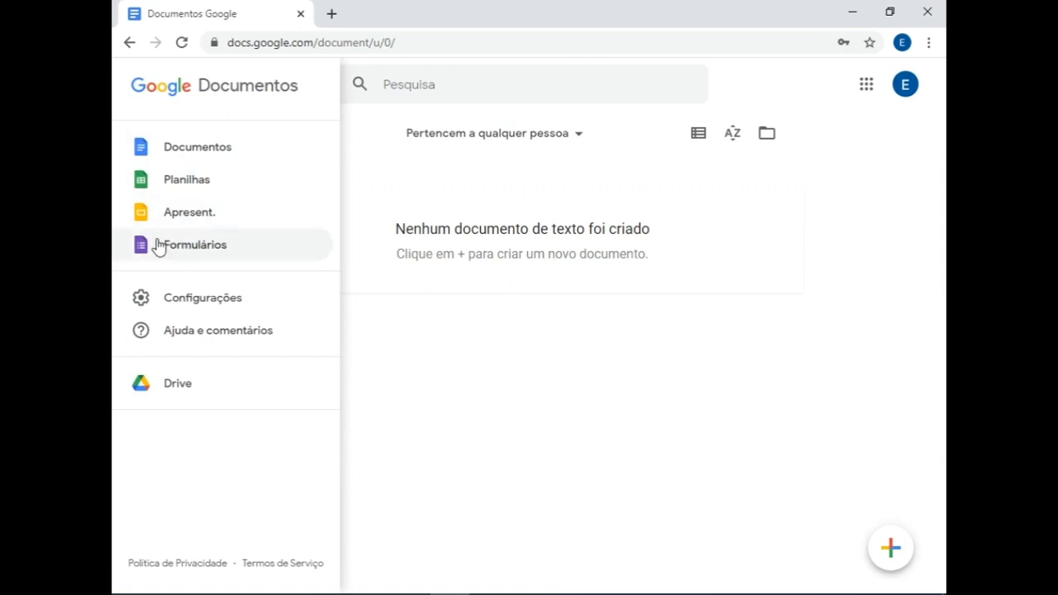
pyautogui.click(211, 253)
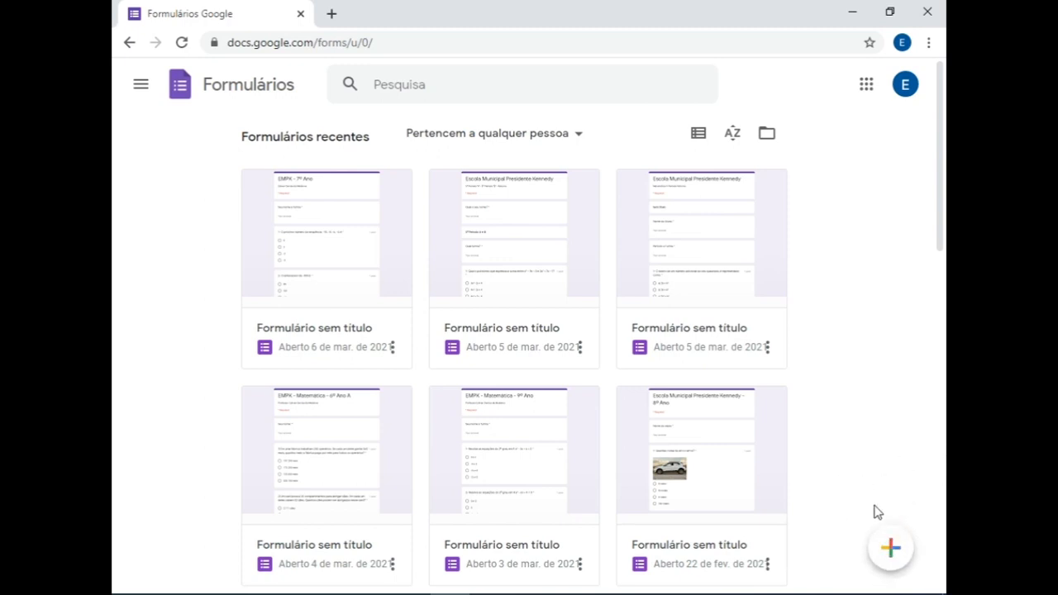
pyautogui.click(889, 551)
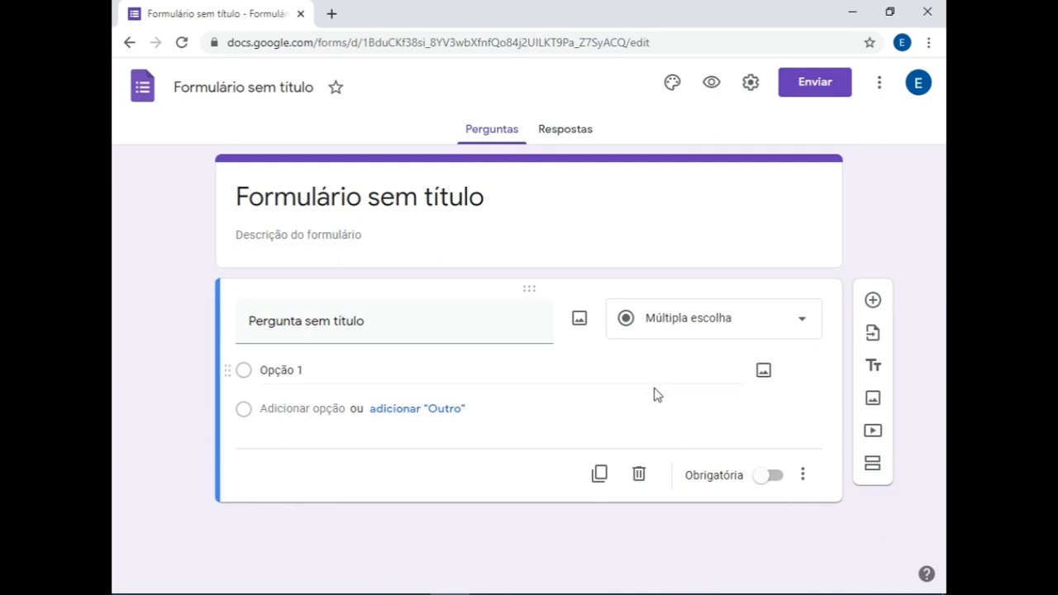
# Step: Set the form's title to "Atividade de Matemática 7º ano"
pyautogui.click(270, 203)
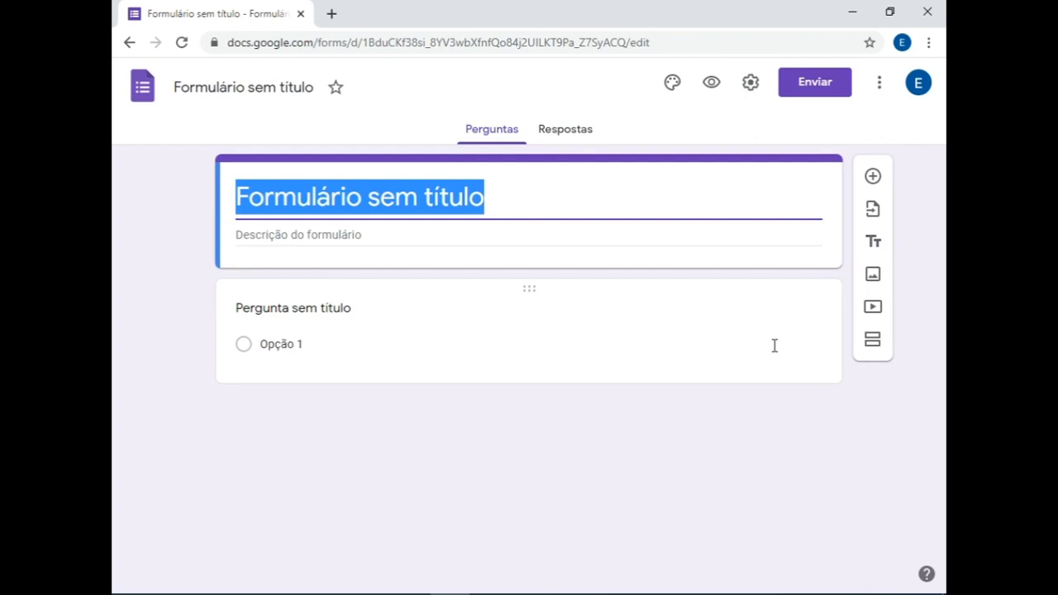
pyautogui.write('Ativida')
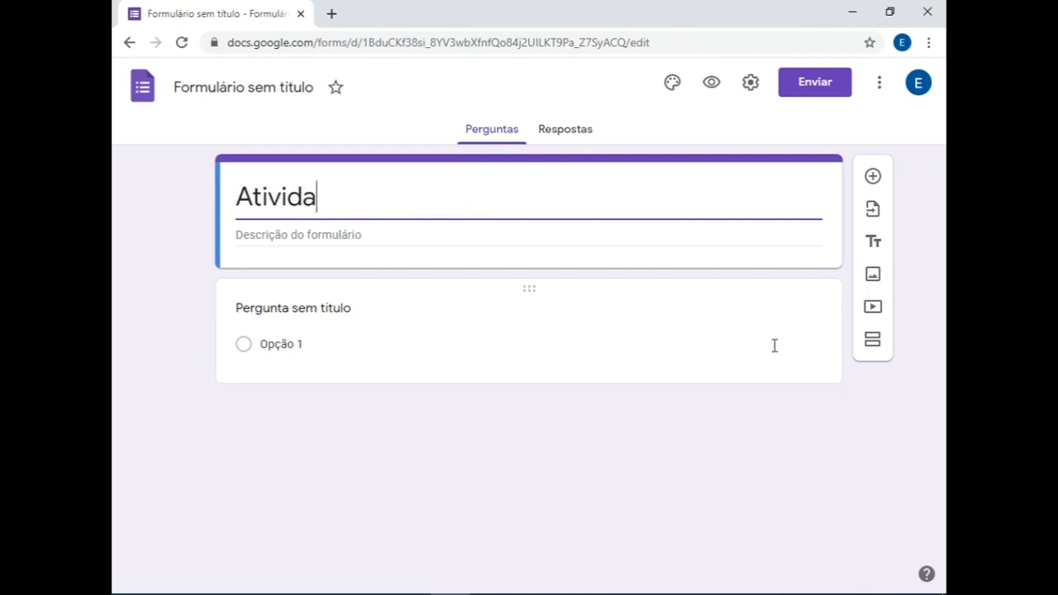
pyautogui.write('de de')
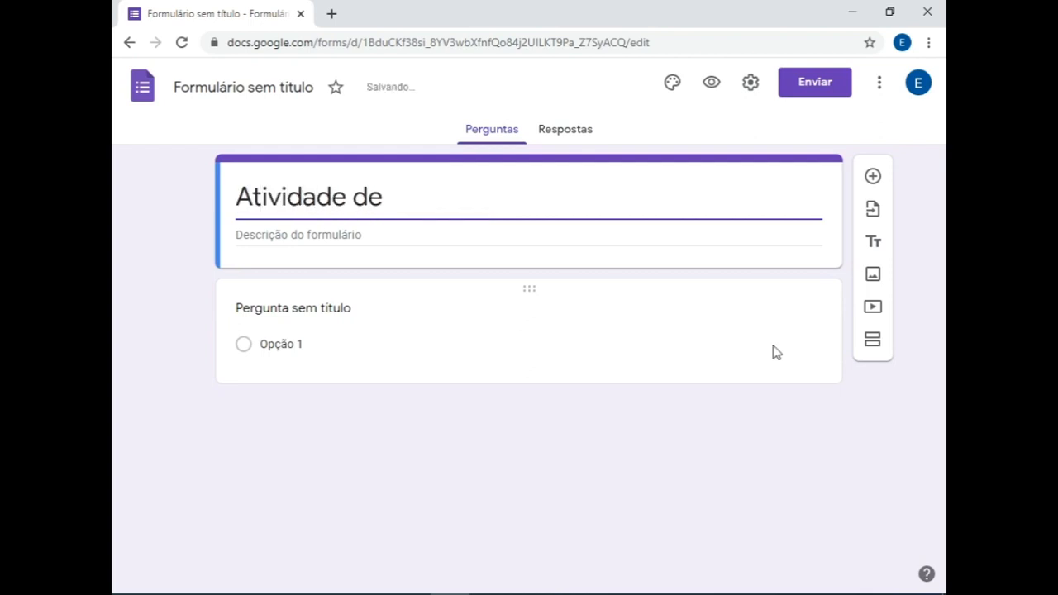
pyautogui.write(' Matem')
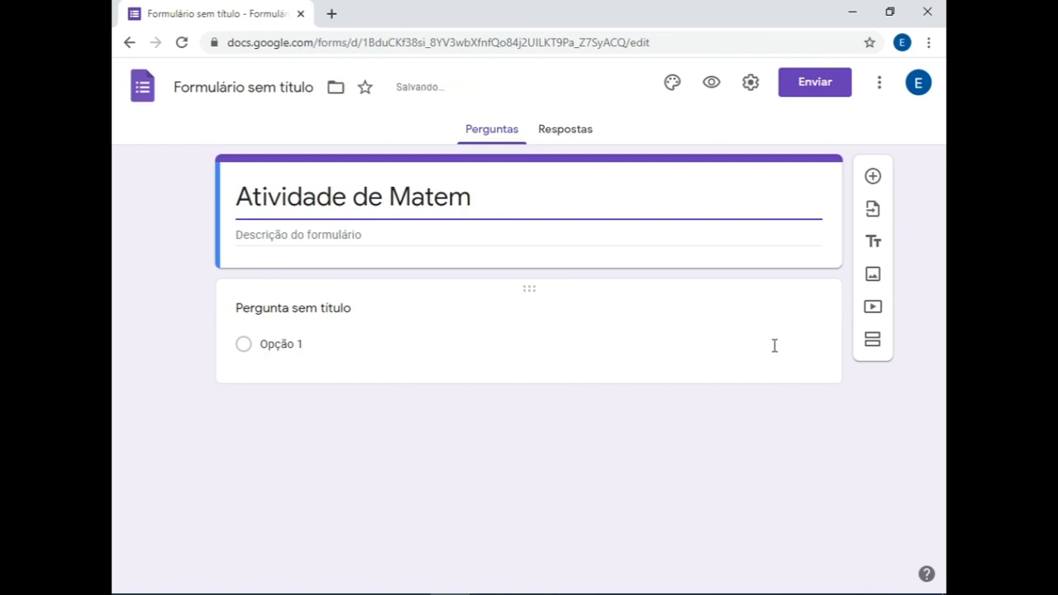
pyautogui.write('ática ')
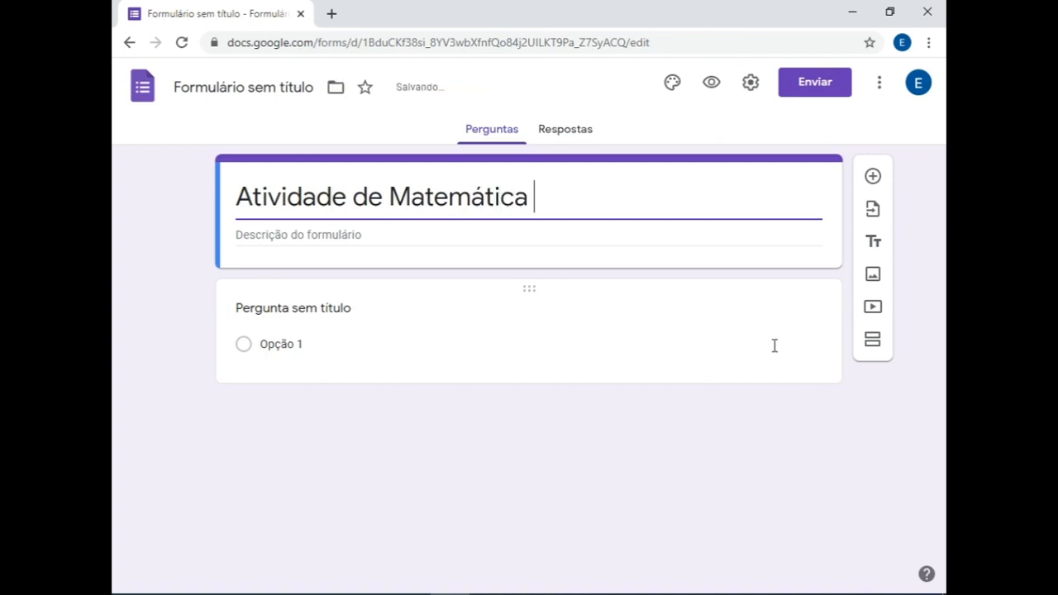
pyautogui.write('7º ano')
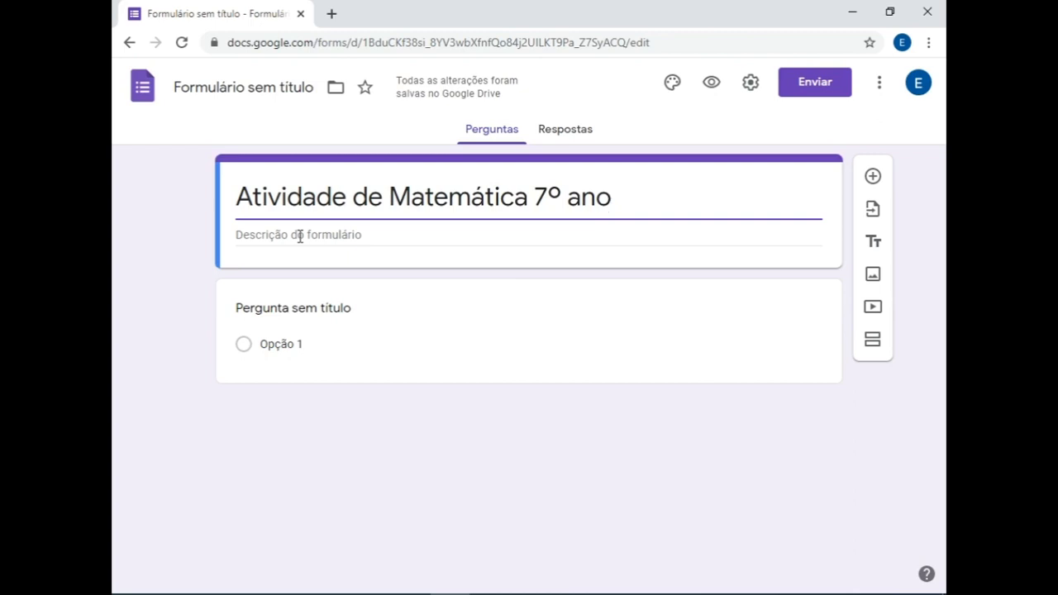
# Step: Turn the first question into a required short-answer (Resposta curta) question titled "Aluno (a):"
pyautogui.click(257, 309)
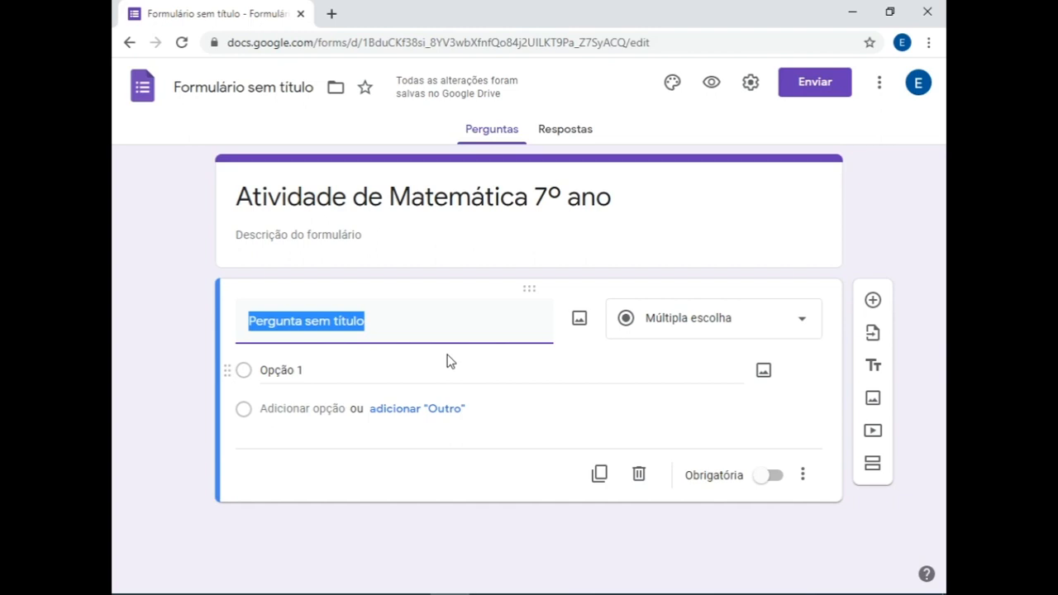
pyautogui.write('Aluno')
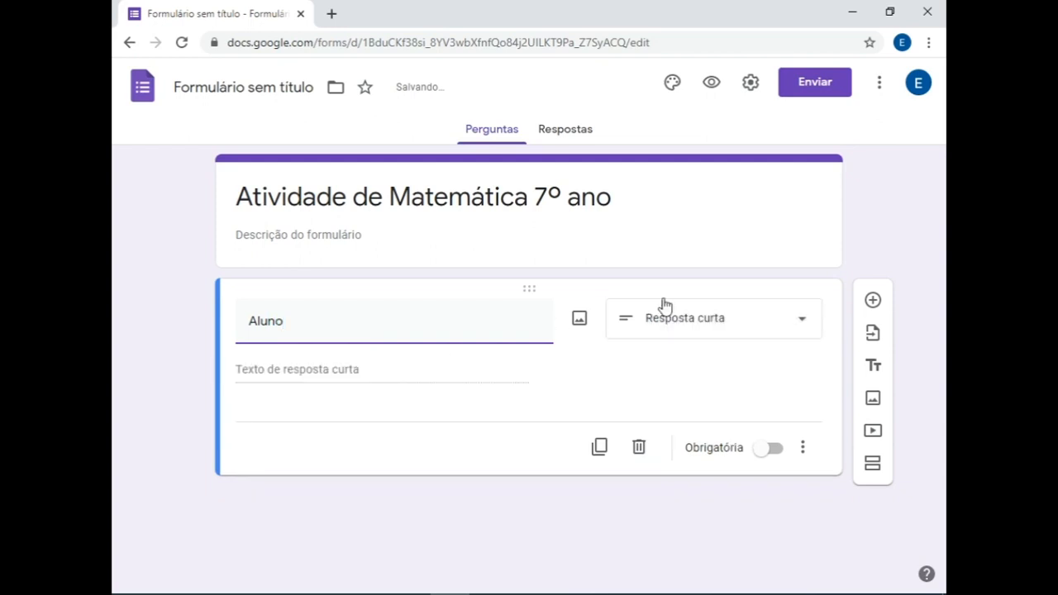
pyautogui.click(798, 320)
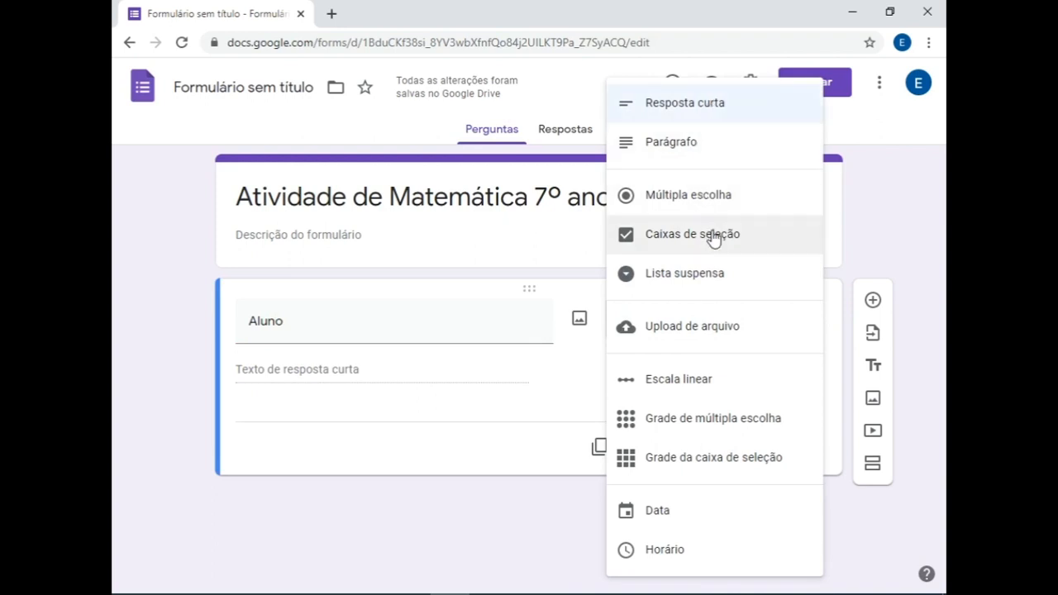
pyautogui.click(666, 109)
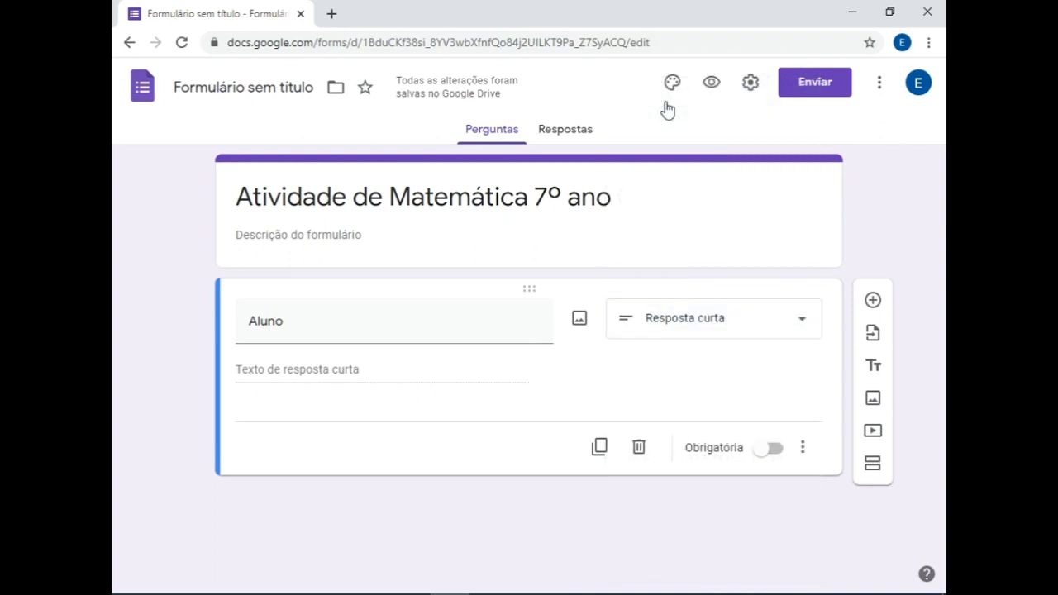
pyautogui.click(324, 323)
pyautogui.click(324, 324)
pyautogui.write('(a):')
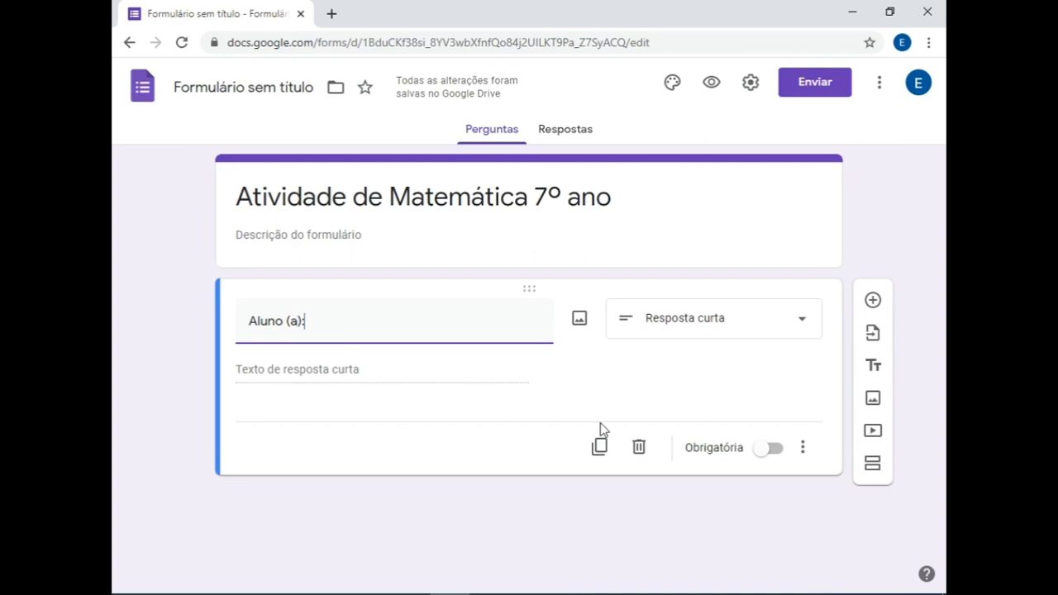
pyautogui.click(780, 455)
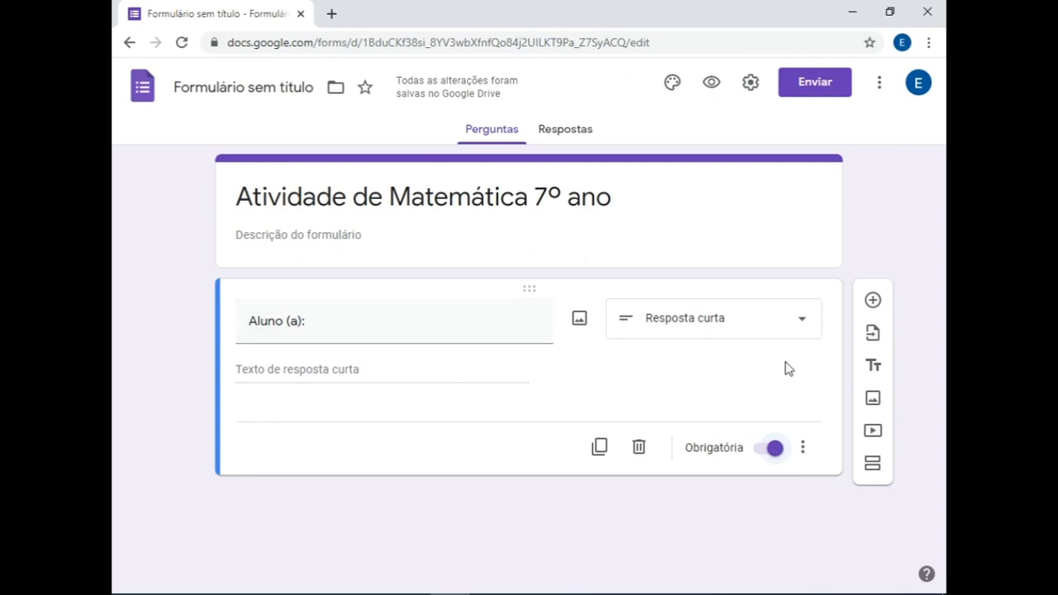
# Step: Add a second question titled "Turma:" as a short answer (Resposta curta) and make it required
pyautogui.click(874, 302)
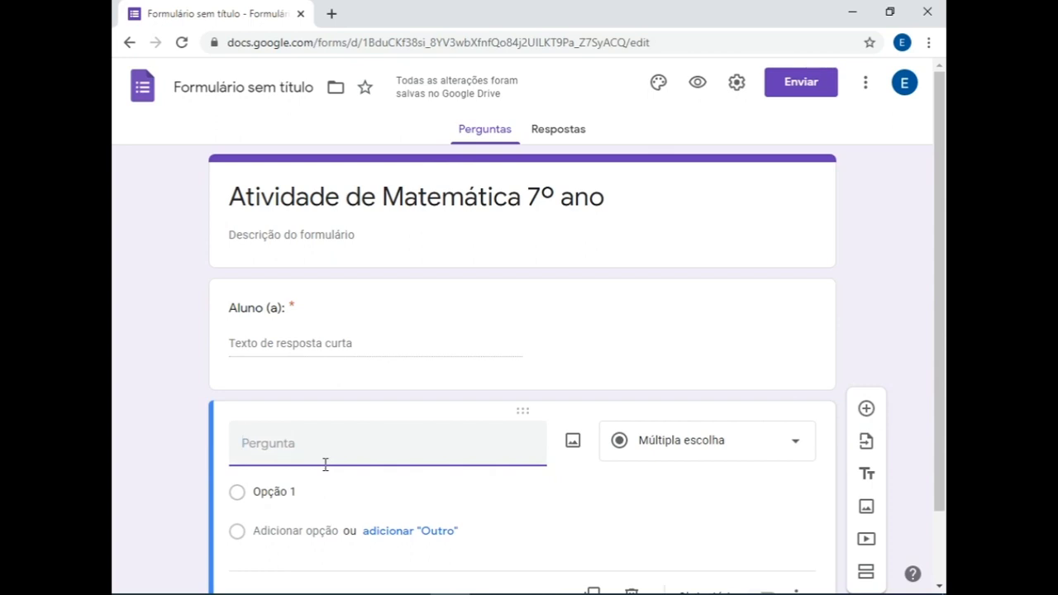
pyautogui.write('Turma')
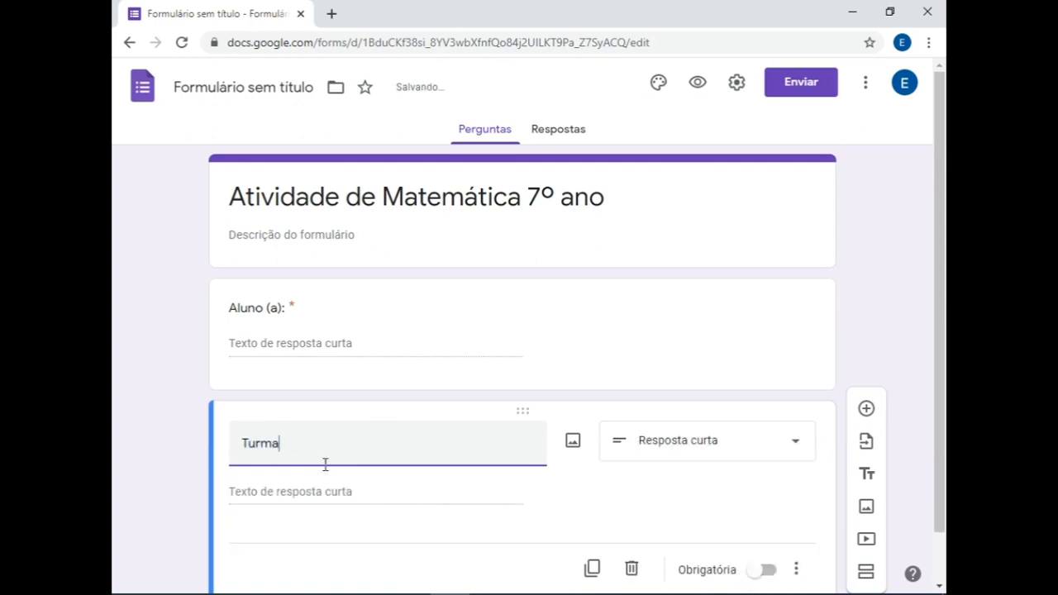
pyautogui.write(':')
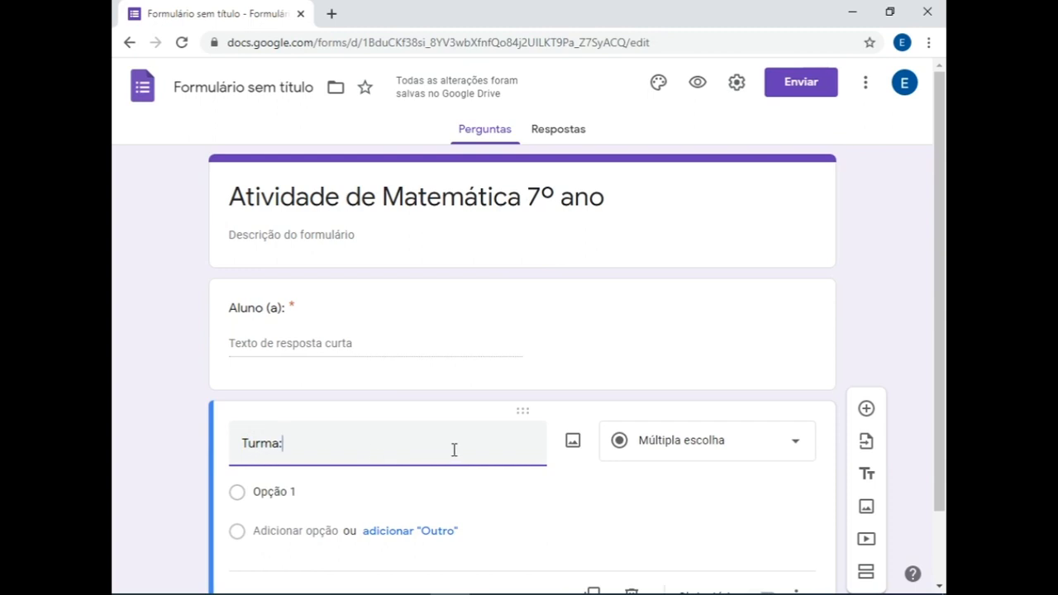
pyautogui.click(700, 447)
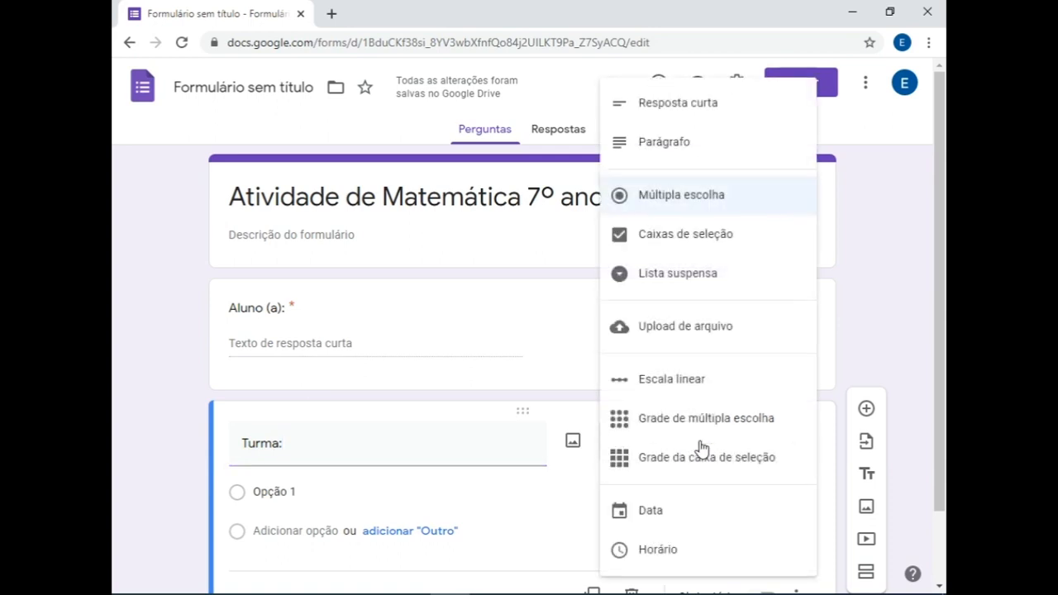
pyautogui.click(673, 108)
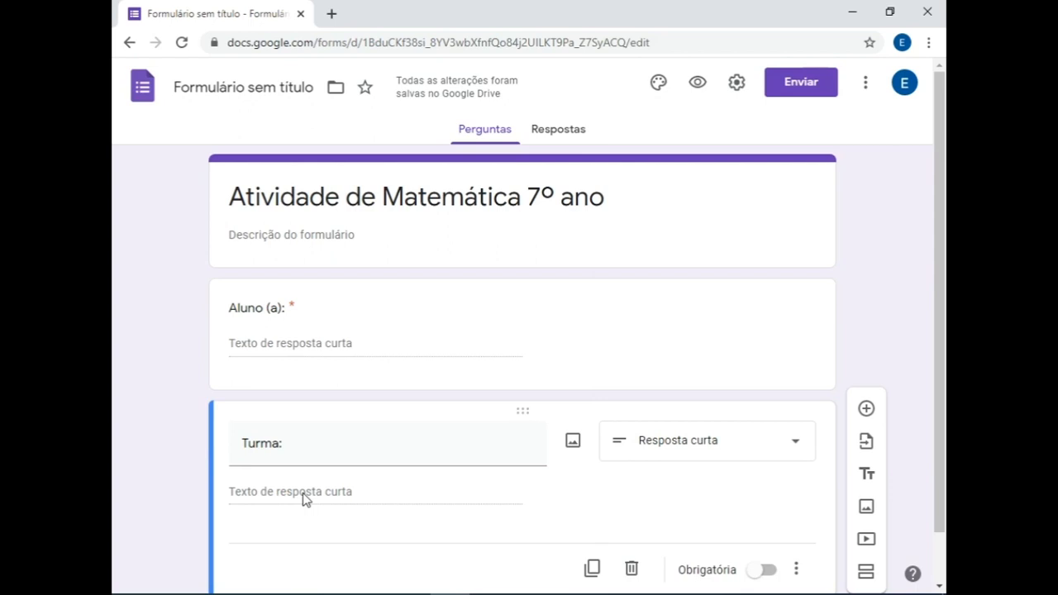
pyautogui.click(766, 572)
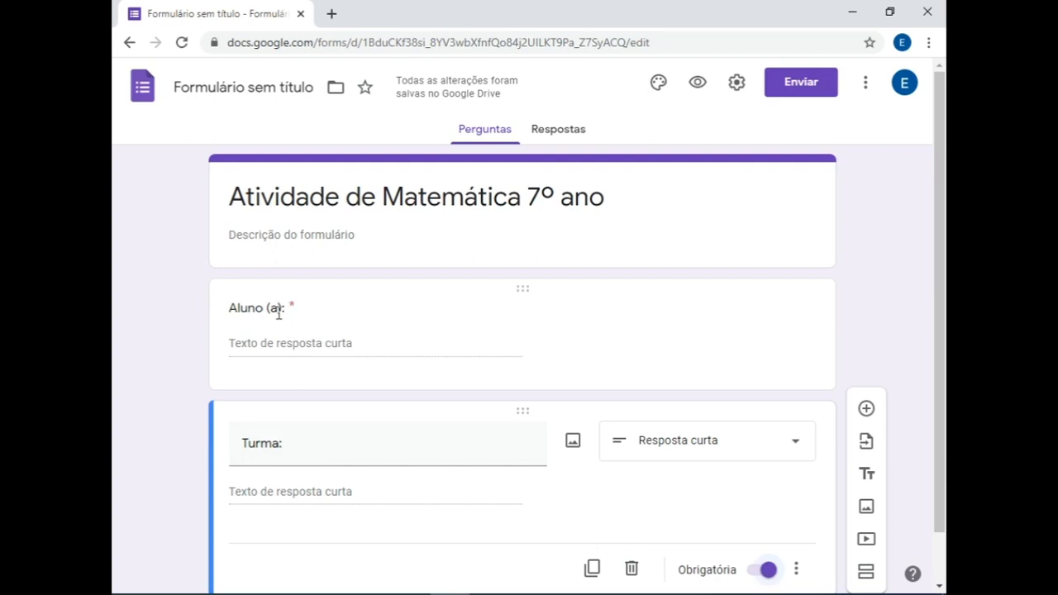
# Step: Add a third question and paste the "01- A solução da equação" statement copied from the Word document as its text
pyautogui.scroll(-1, 940, 455)
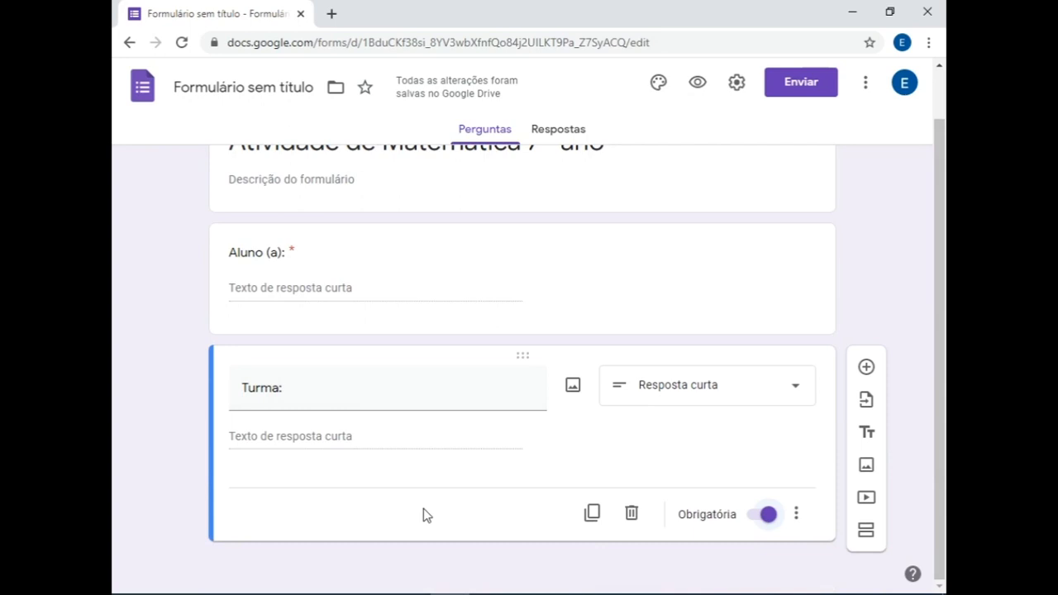
pyautogui.click(866, 375)
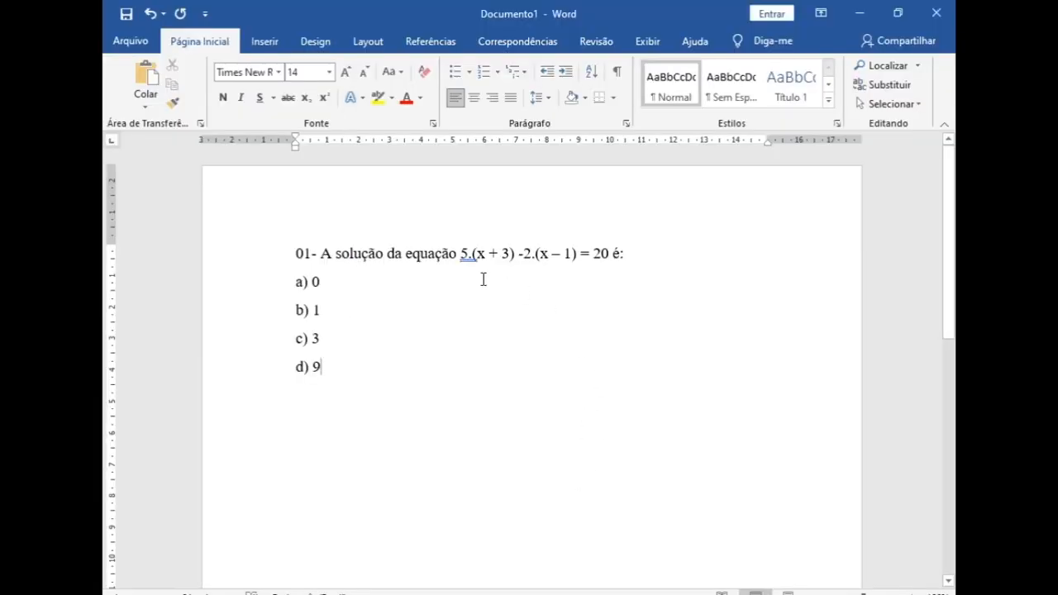
pyautogui.click(279, 258)
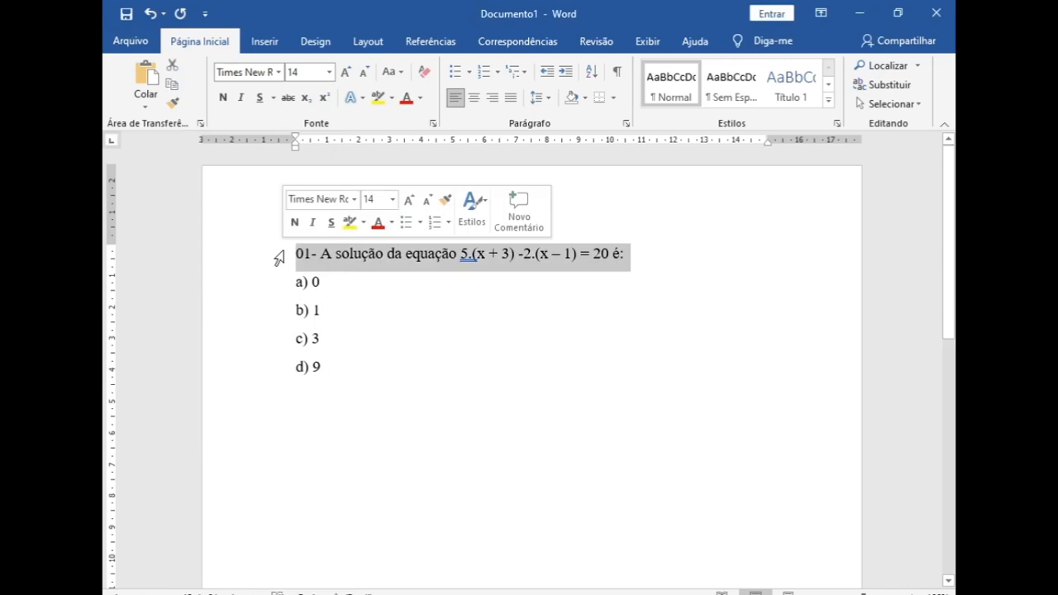
pyautogui.rightClick(320, 264)
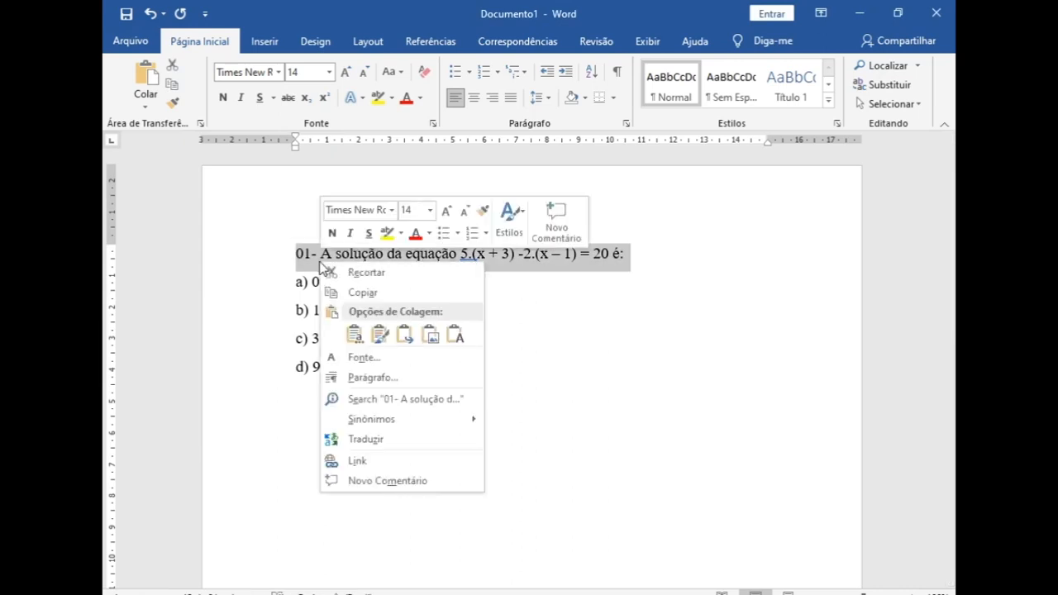
pyautogui.click(361, 292)
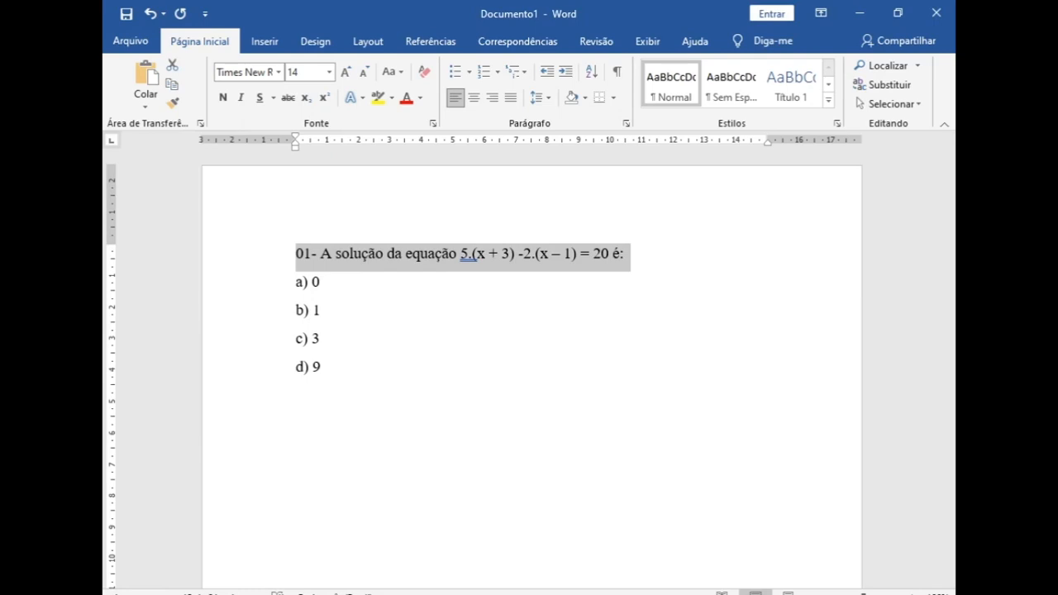
pyautogui.hotkey('alt', 'Tab')
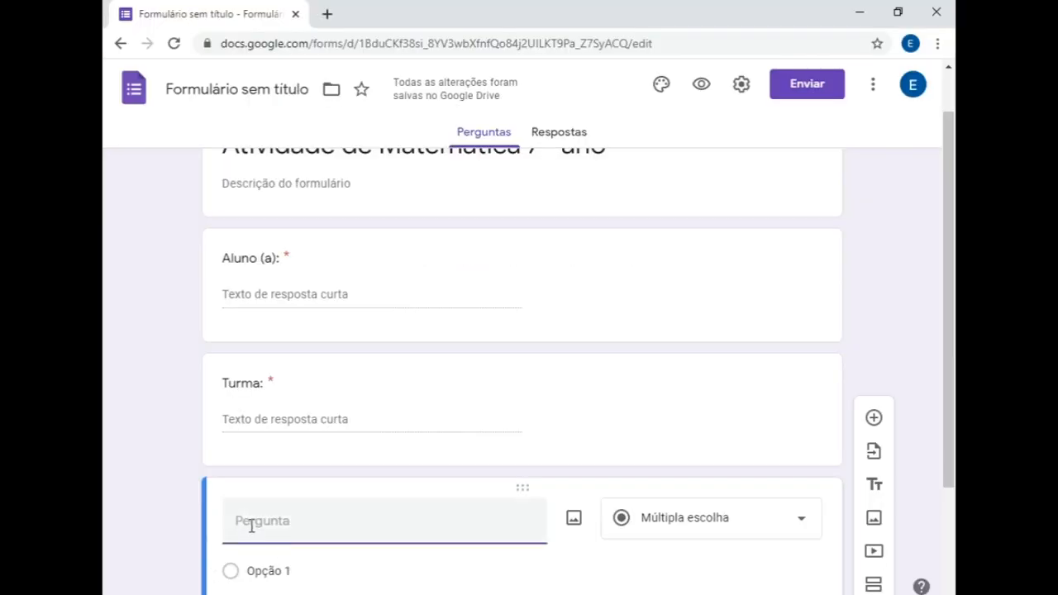
pyautogui.rightClick(259, 518)
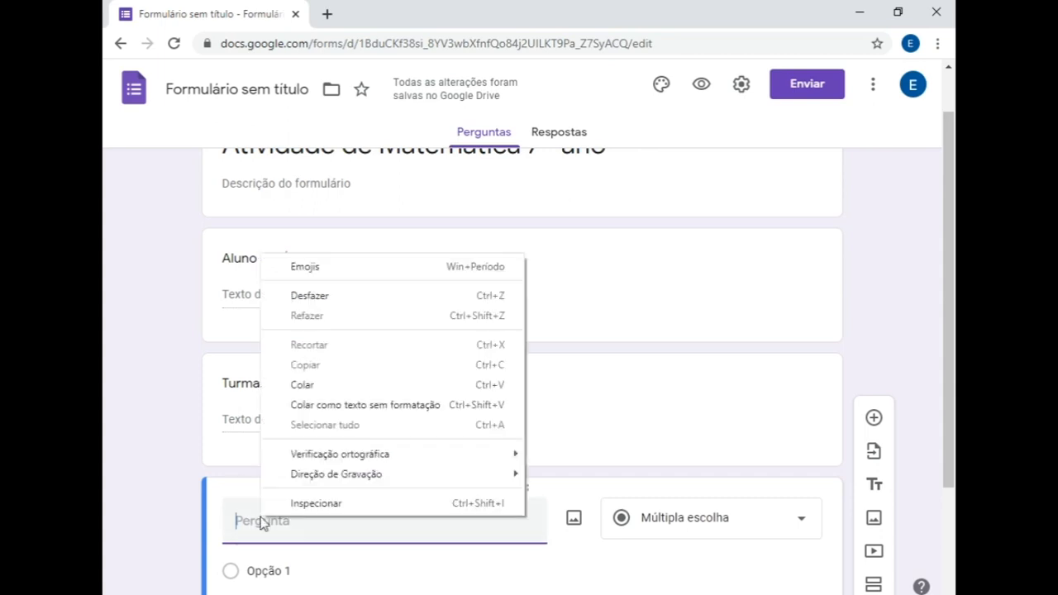
pyautogui.click(295, 385)
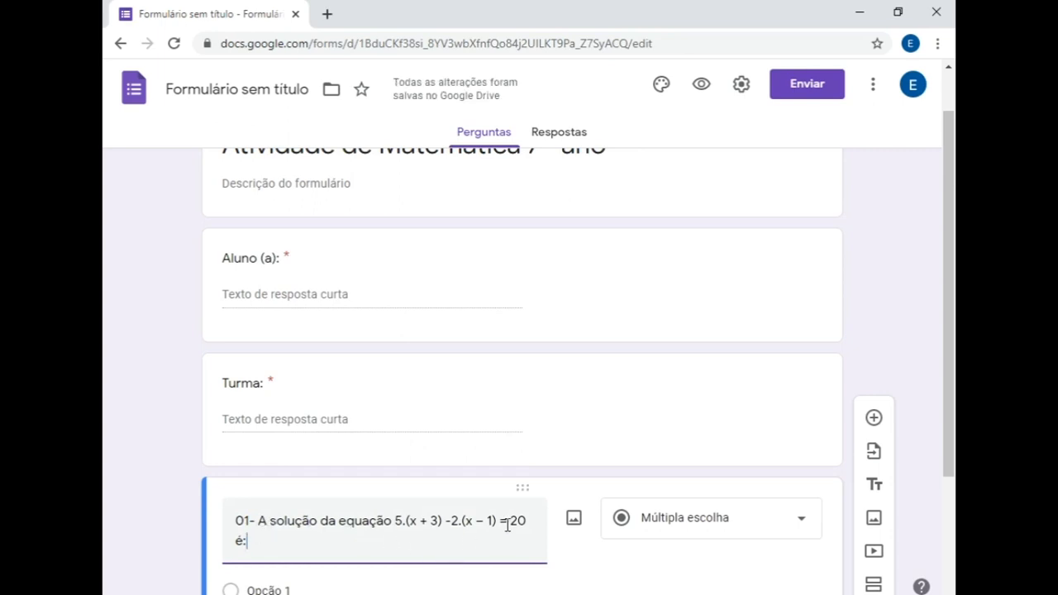
# Step: Switch to the Word document and copy the four answer alternatives of question 01, from "a) 0" to "d) 9"
pyautogui.scroll(-1, 496, 523)
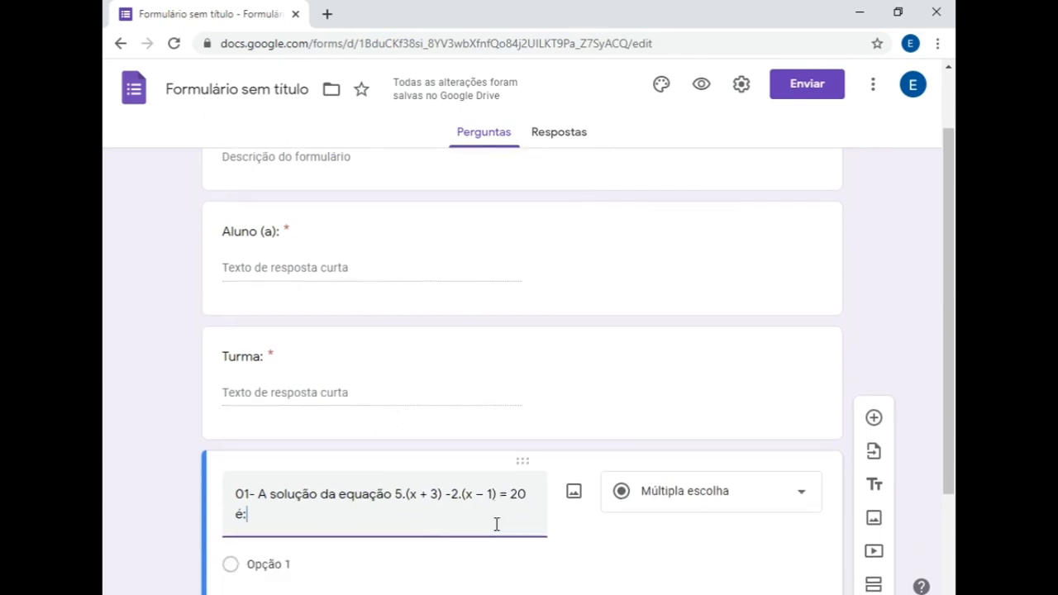
pyautogui.scroll(-2, 496, 524)
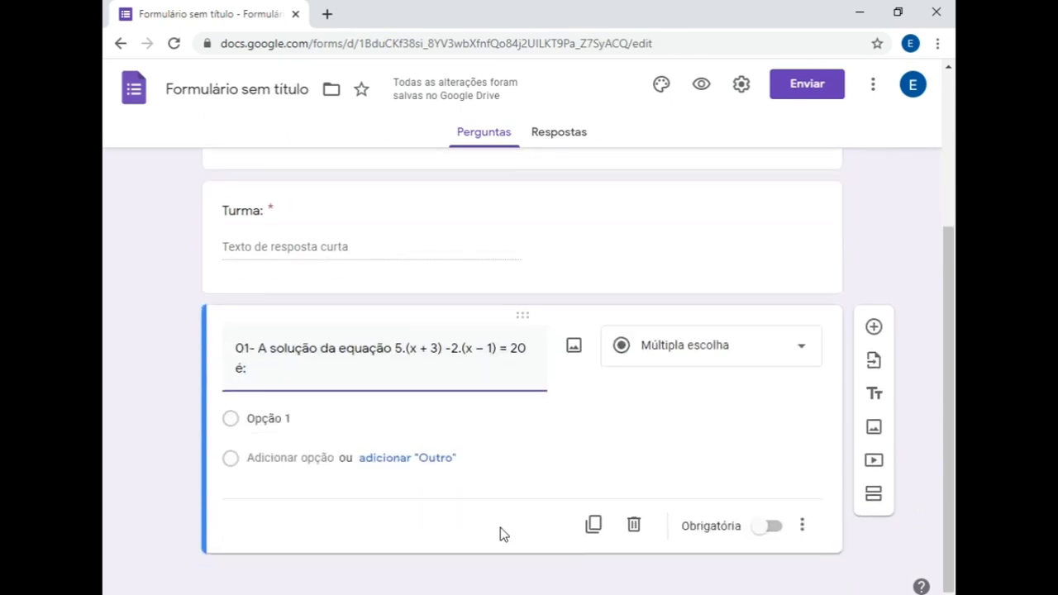
pyautogui.click(252, 419)
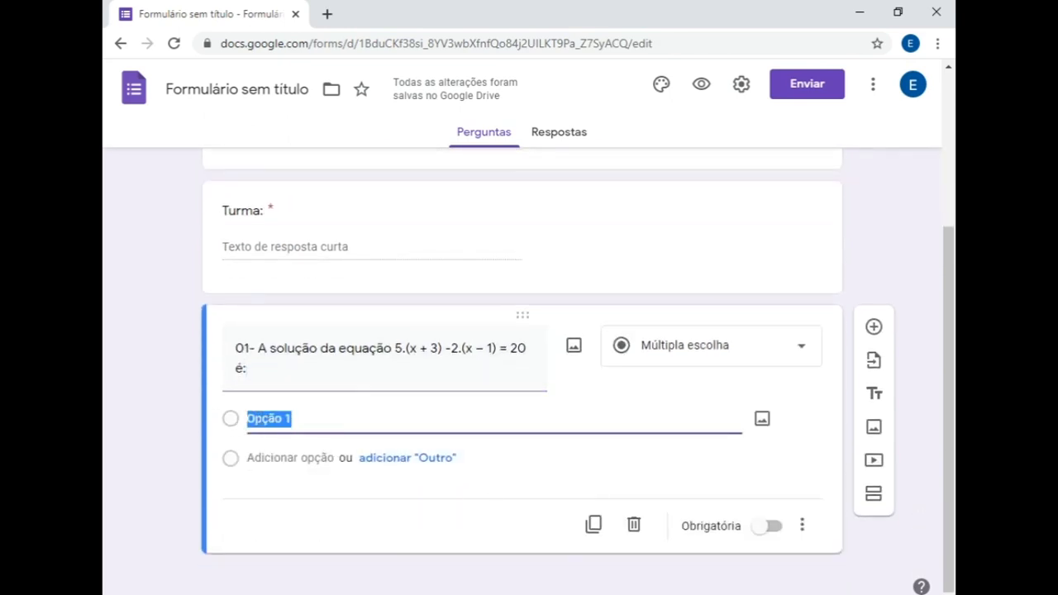
pyautogui.click(460, 546)
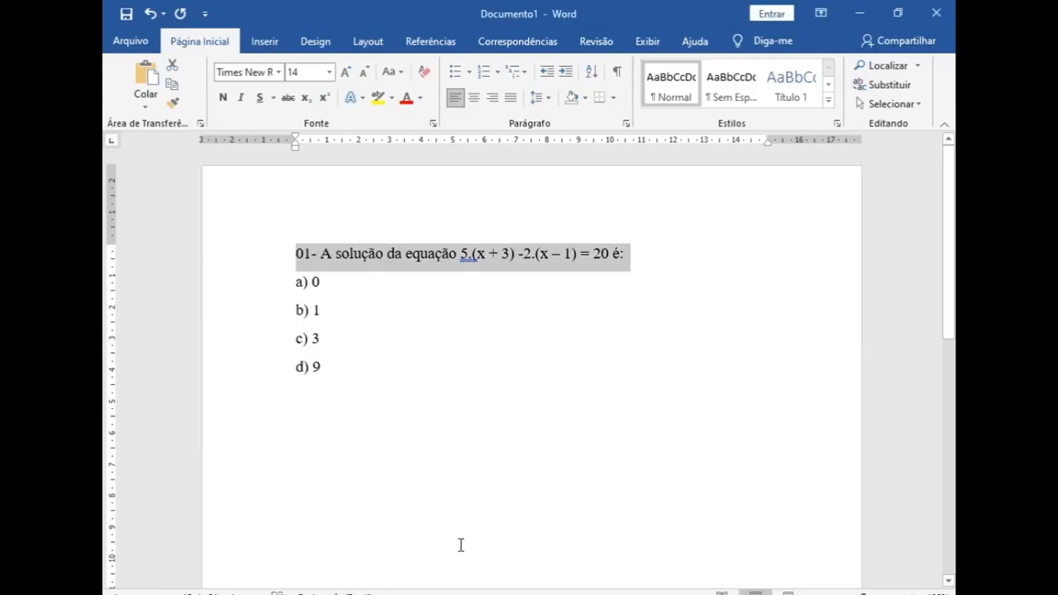
pyautogui.click(442, 339)
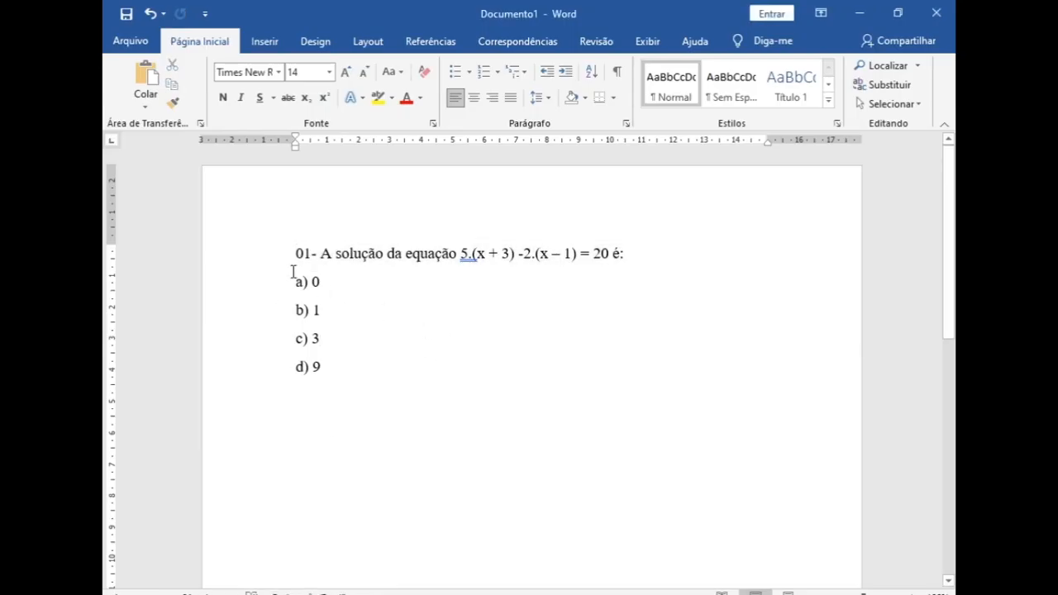
pyautogui.moveTo(299, 282); pyautogui.dragTo(321, 364)
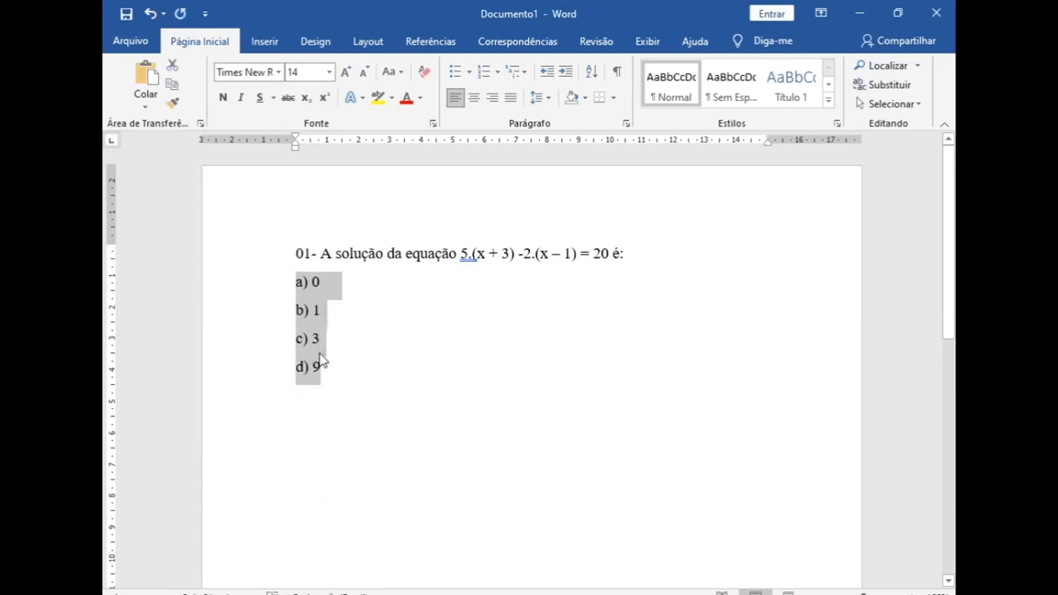
pyautogui.rightClick(314, 337)
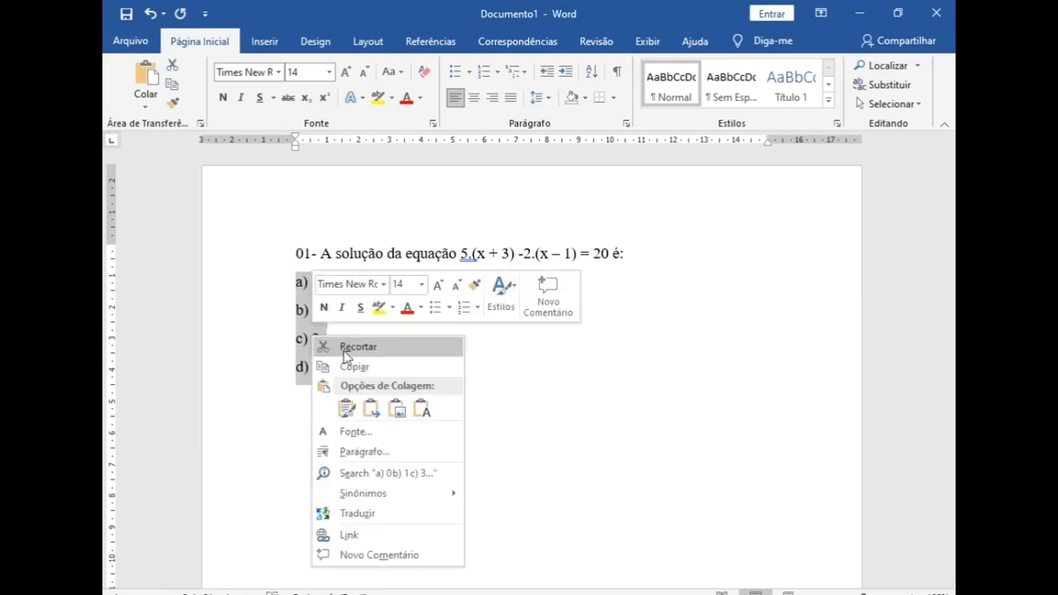
pyautogui.click(361, 371)
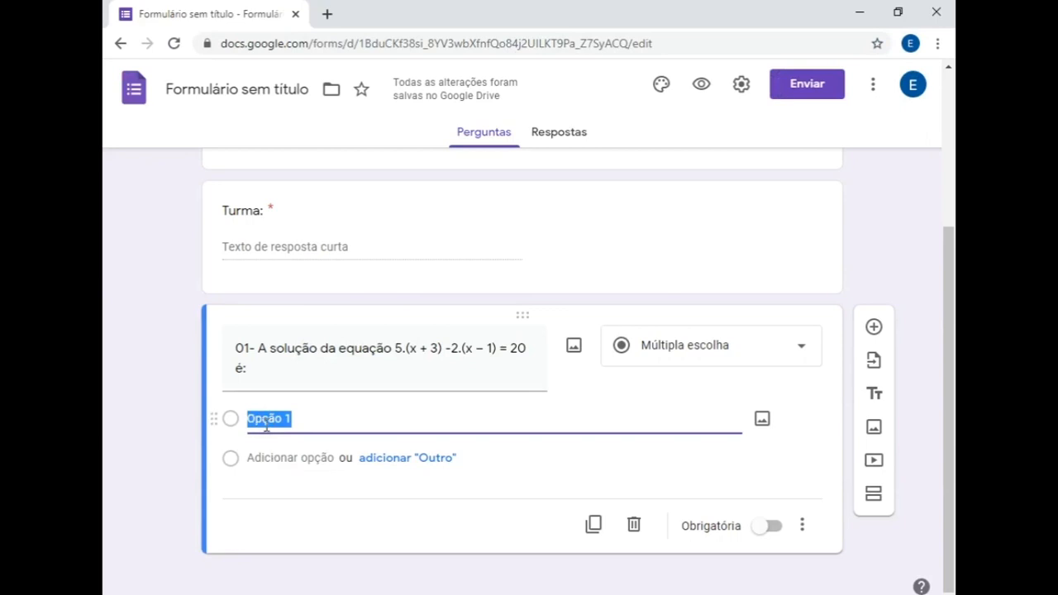
# Step: In Google Forms, replace "Opção 1" of question 01 with the copied alternatives and make the question required (Obrigatória)
pyautogui.rightClick(266, 426)
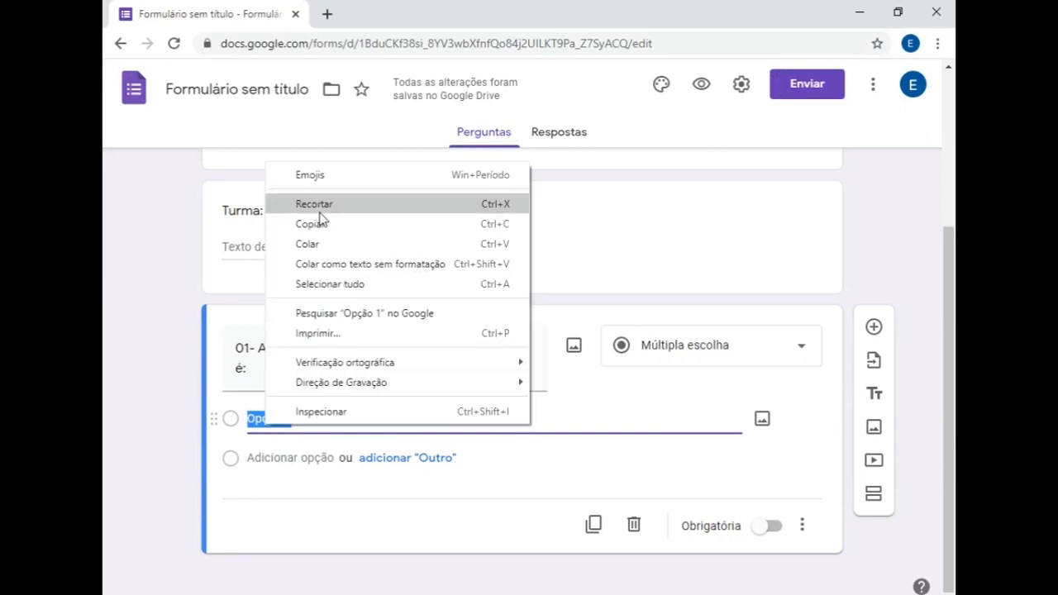
pyautogui.click(286, 430)
pyautogui.moveTo(316, 420); pyautogui.dragTo(247, 421)
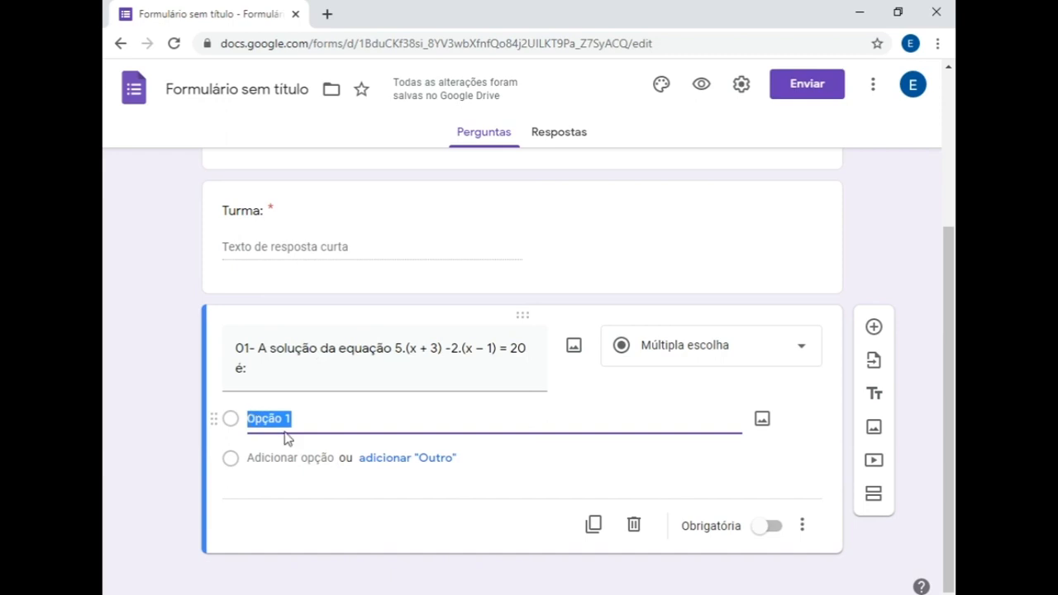
pyautogui.hotkey('ctrl', 'v')
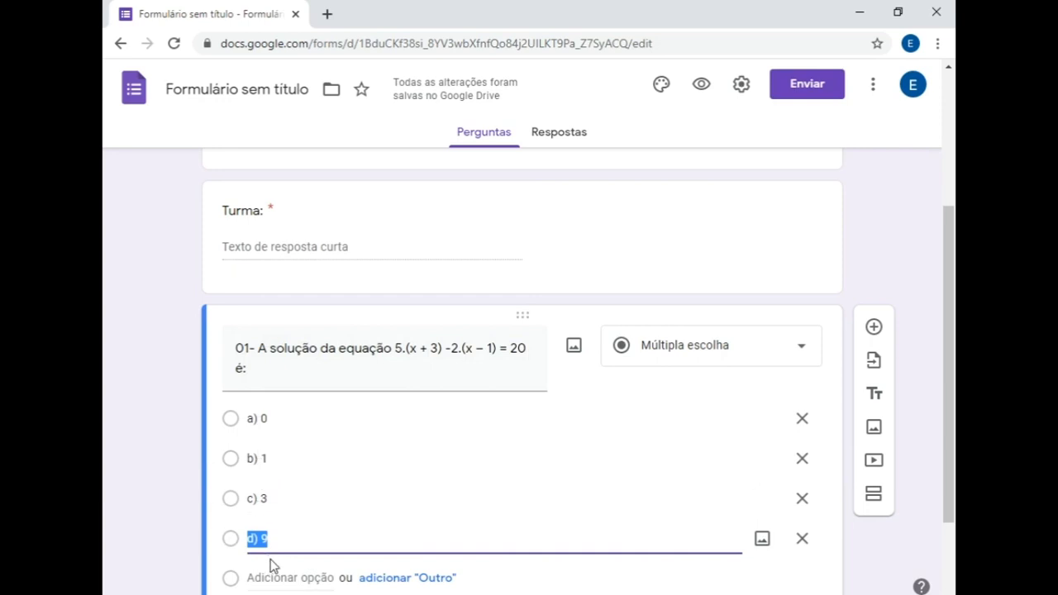
pyautogui.click(259, 420)
pyautogui.click(261, 422)
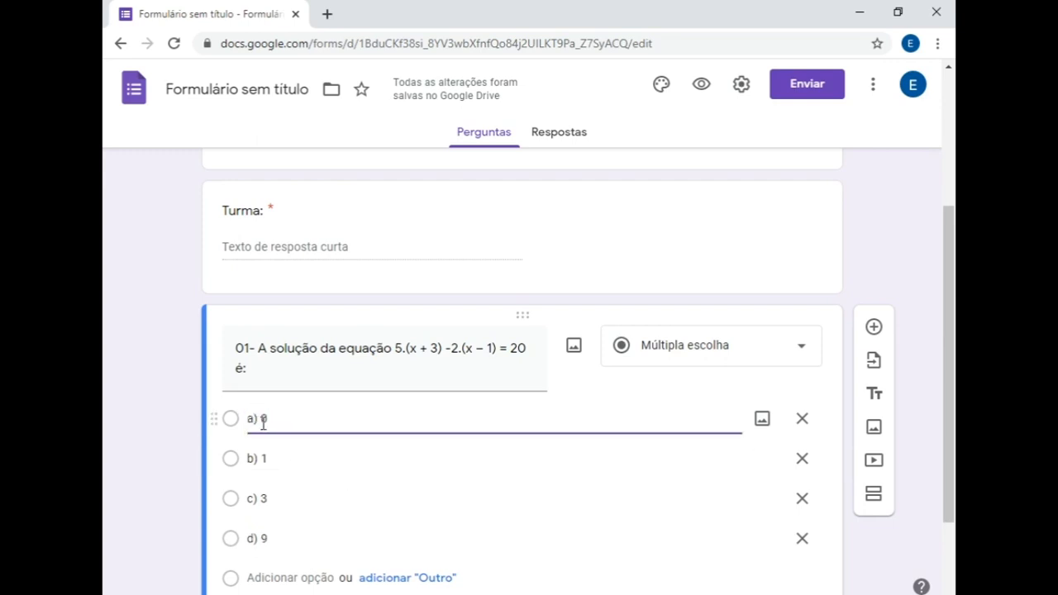
pyautogui.scroll(-2, 955, 449)
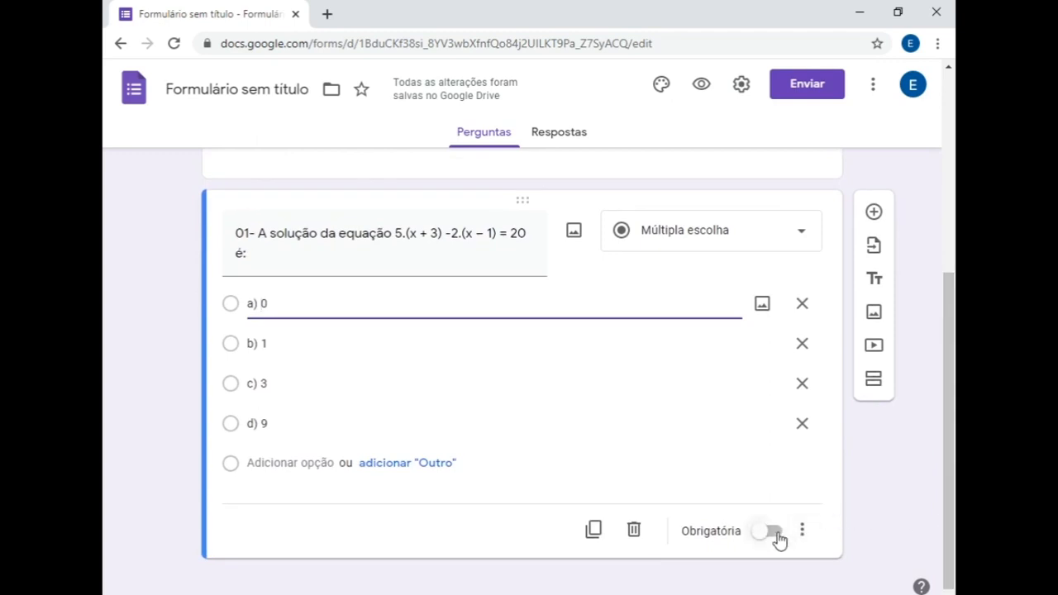
pyautogui.click(777, 536)
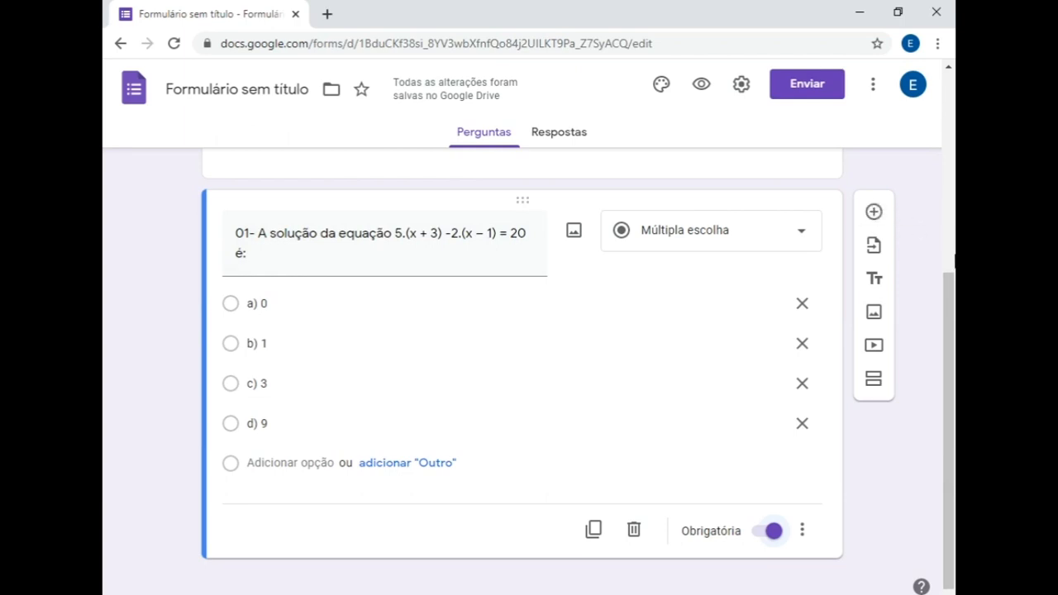
# Step: Add a new question and paste the "02- A soma de dois números consecutivos é -63" statement copied from Word as its text
pyautogui.click(874, 212)
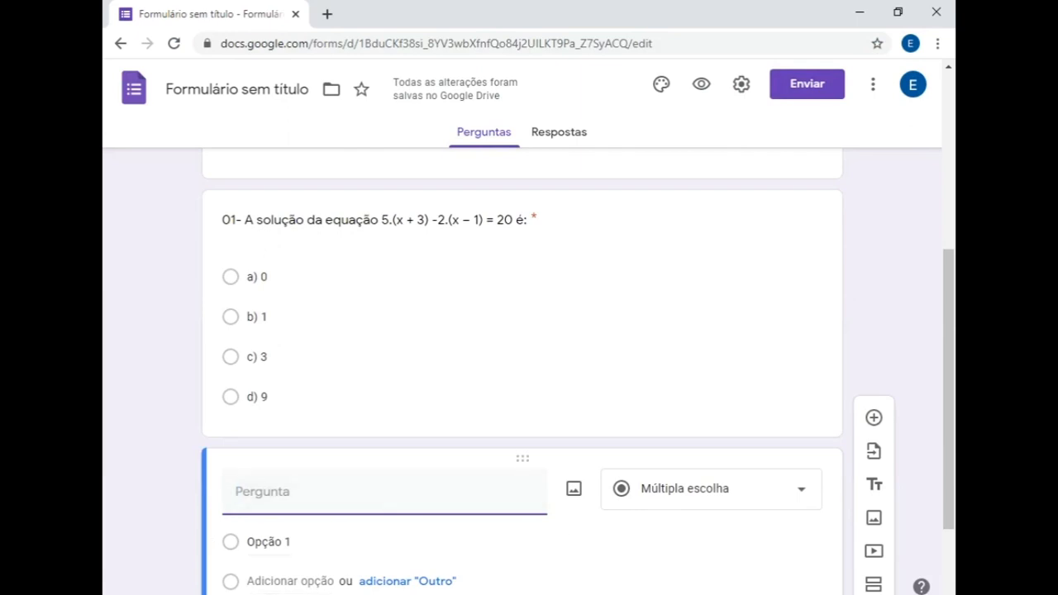
pyautogui.hotkey('alt', 'Tab')
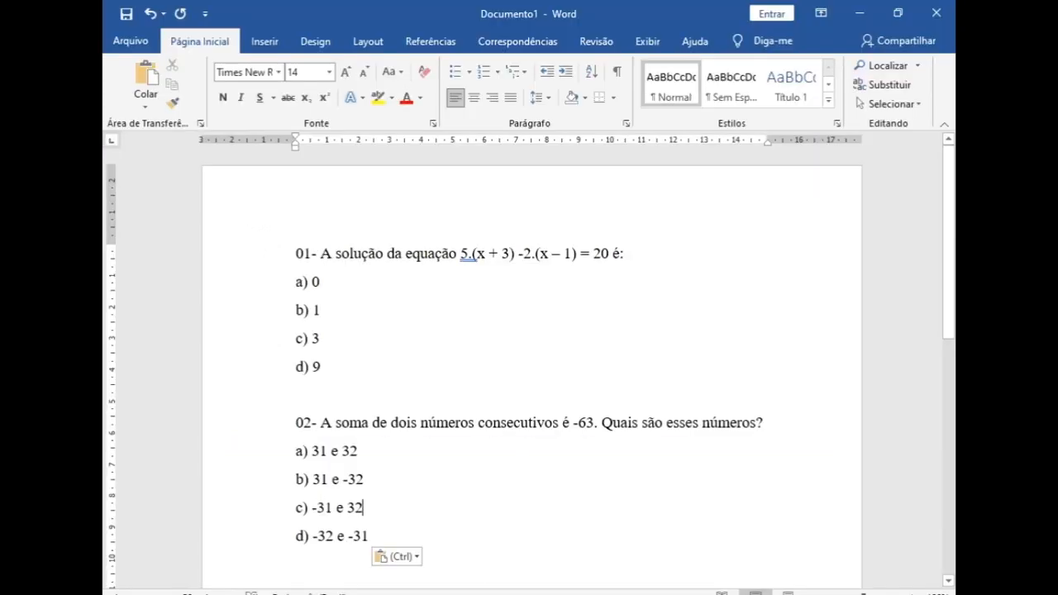
pyautogui.click(256, 431)
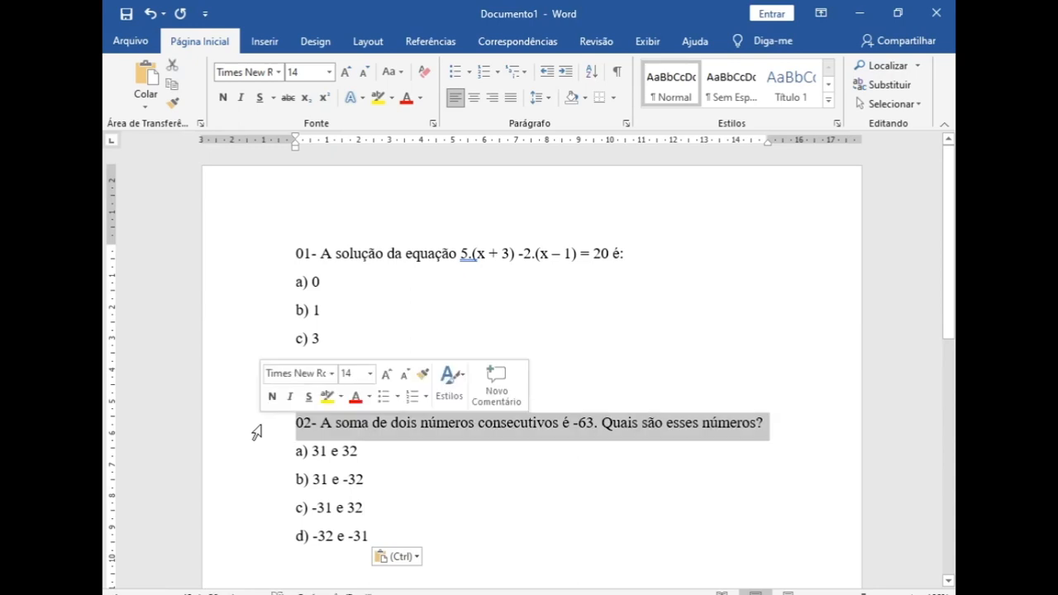
pyautogui.hotkey('ctrl', 'c')
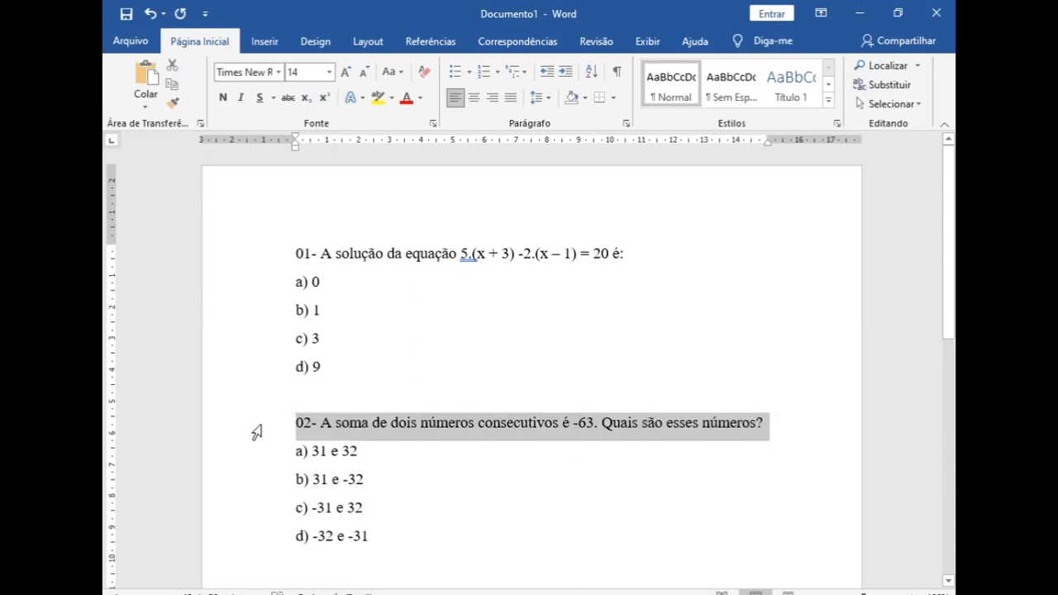
pyautogui.rightClick(385, 423)
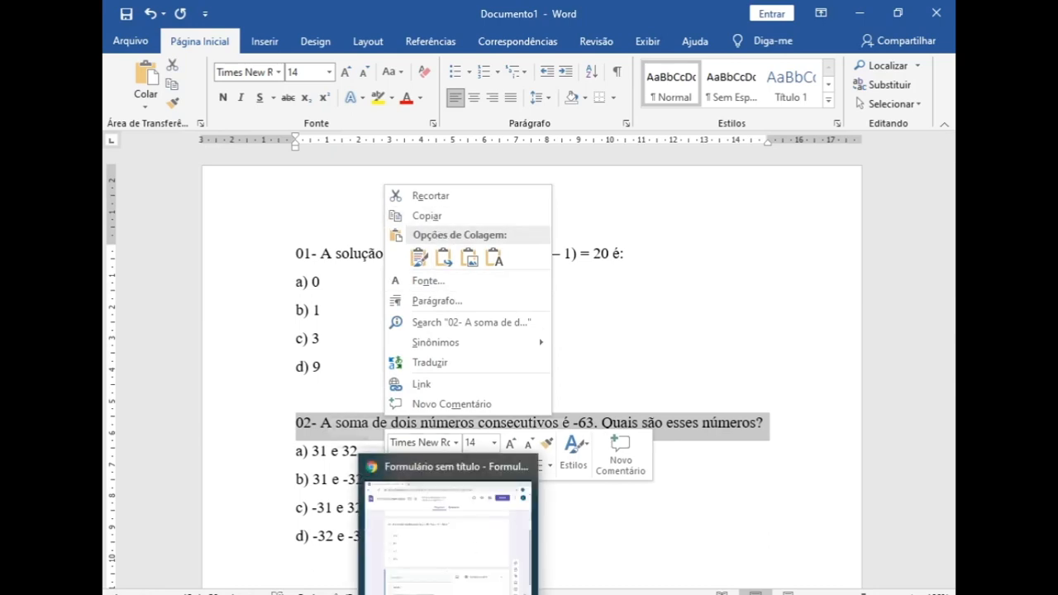
pyautogui.click(448, 593)
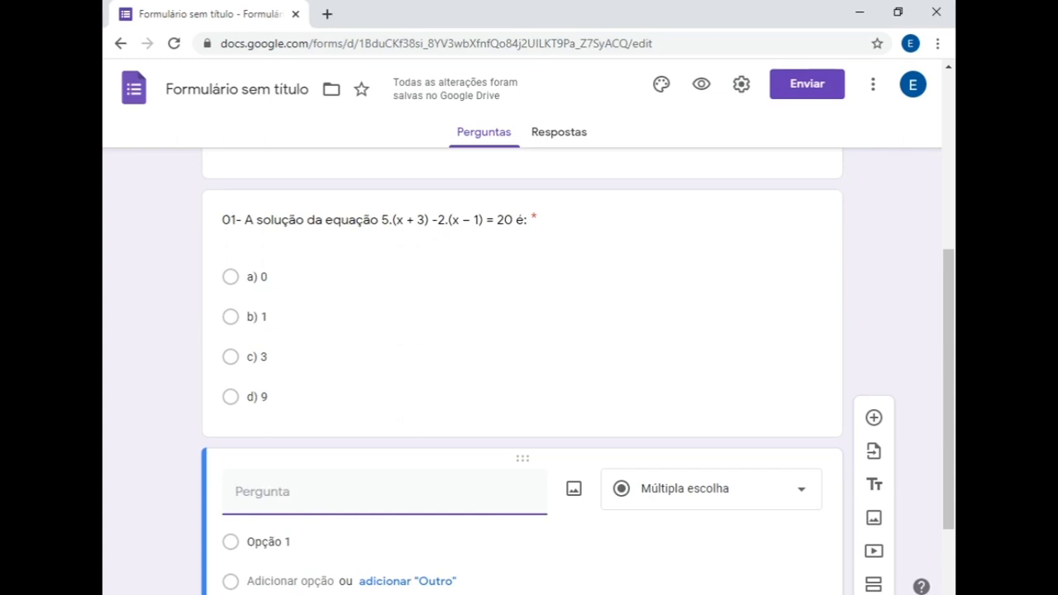
pyautogui.hotkey('ctrl', 'v')
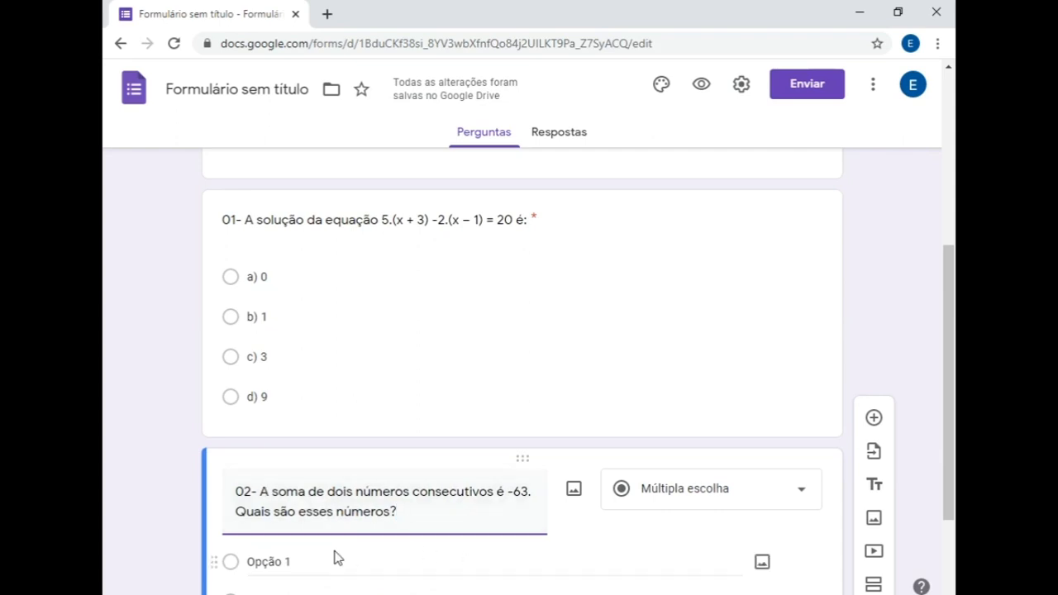
# Step: Switch to Word and copy the four alternatives of question 02, from "a) 31 e 32" to "d) -32 e -31"
pyautogui.click(511, 592)
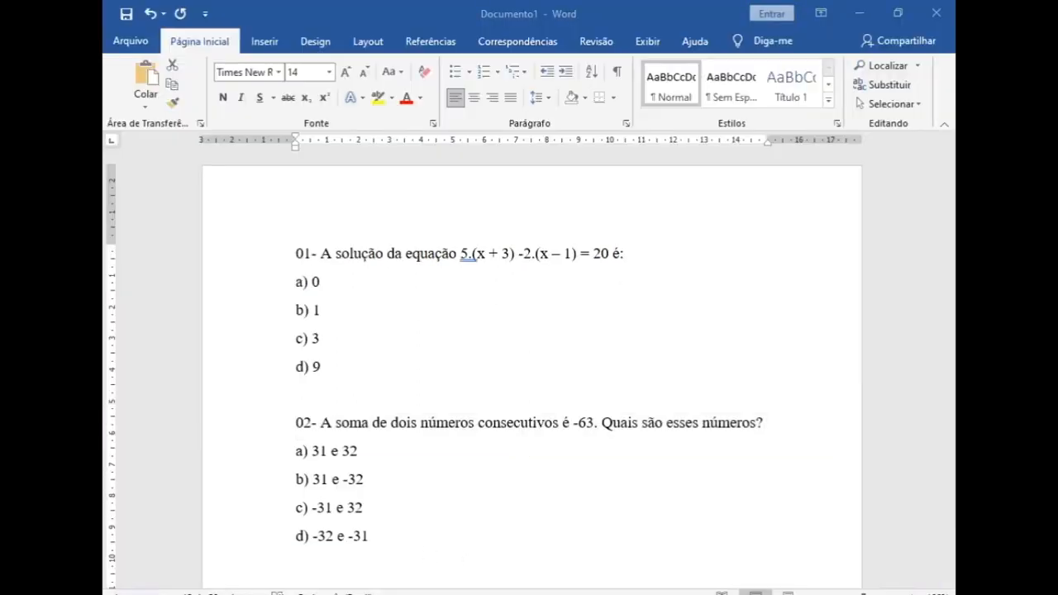
pyautogui.click(514, 567)
pyautogui.moveTo(291, 455); pyautogui.dragTo(372, 538)
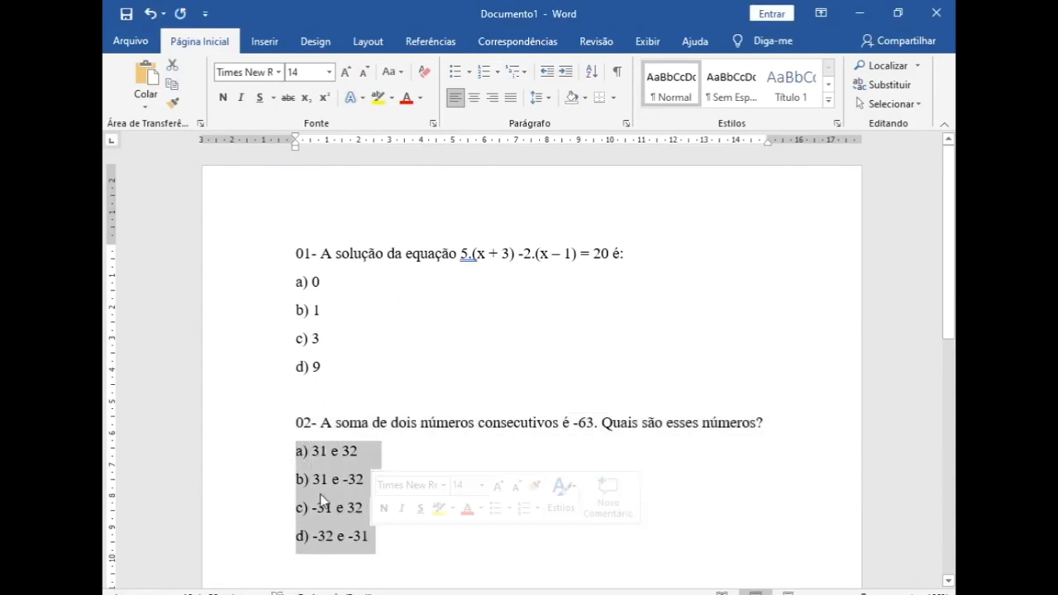
pyautogui.rightClick(322, 501)
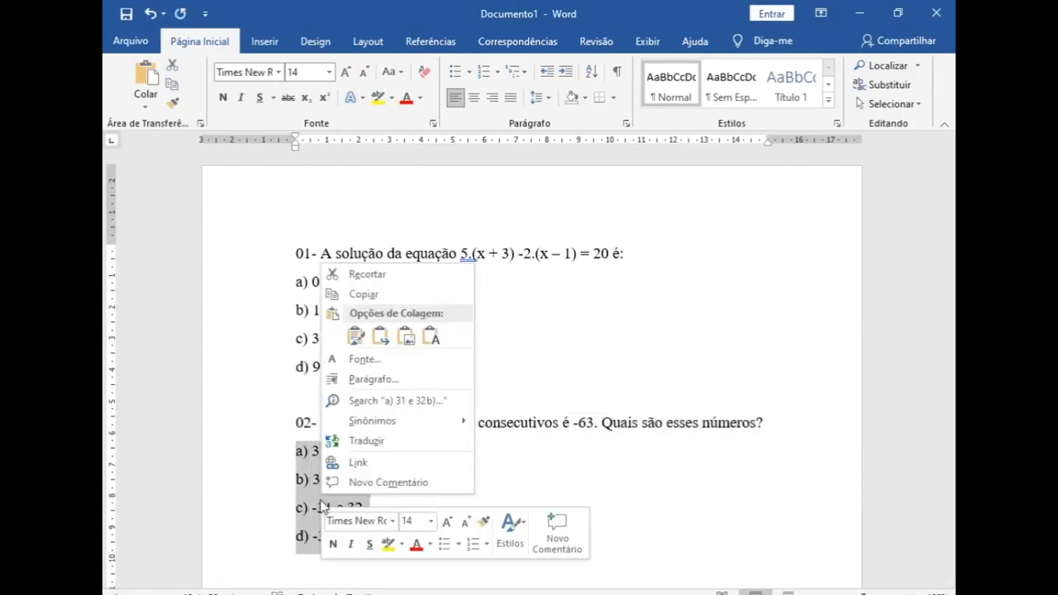
pyautogui.click(354, 295)
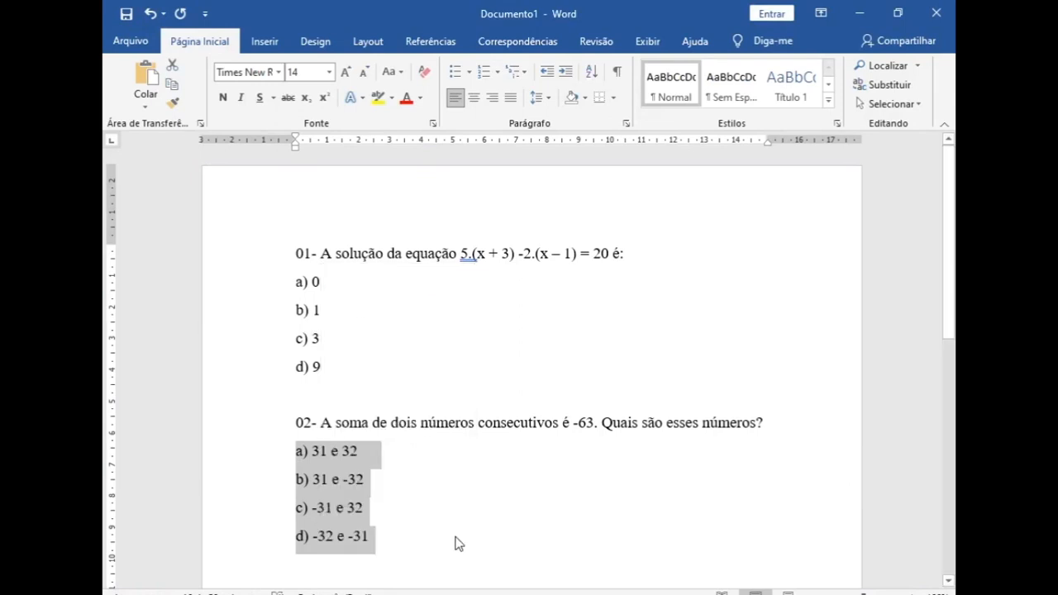
# Step: In Google Forms, replace "Opção 1" of question 02 with the copied alternatives and make the question required (Obrigatória)
pyautogui.click(448, 593)
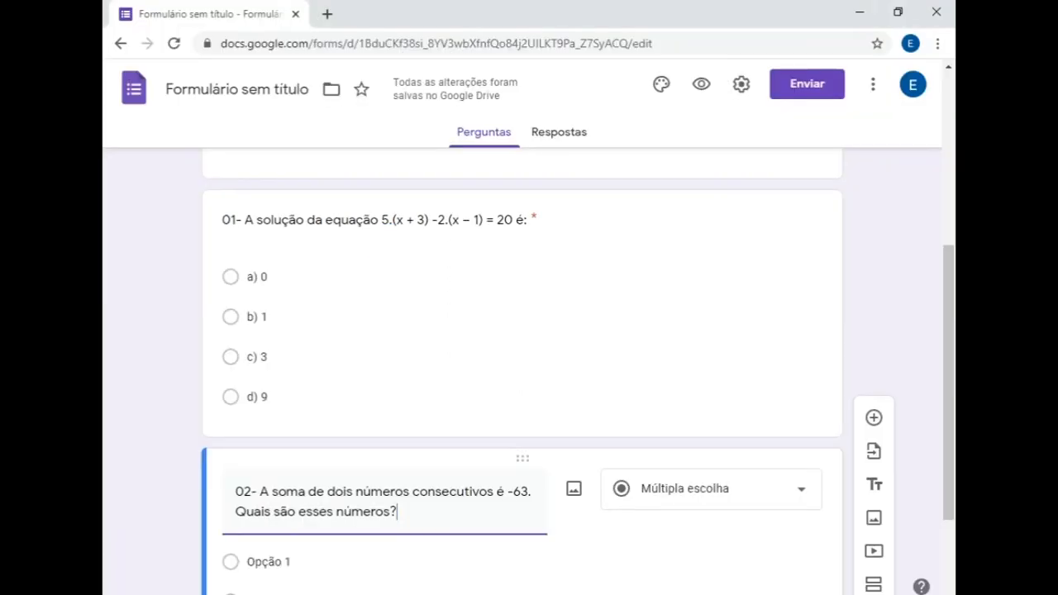
pyautogui.click(264, 558)
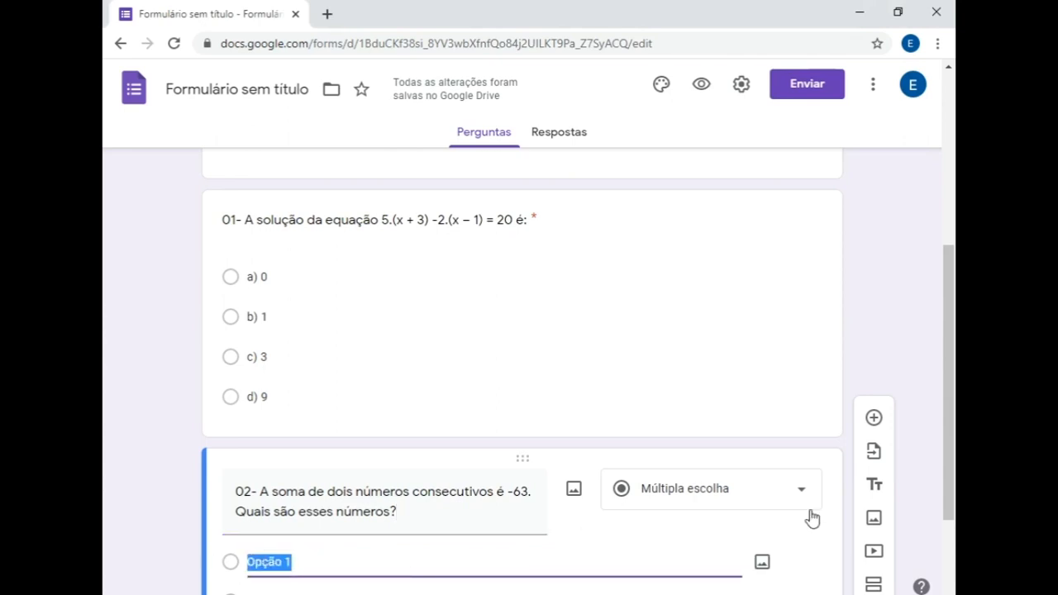
pyautogui.hotkey('ctrl', 'v')
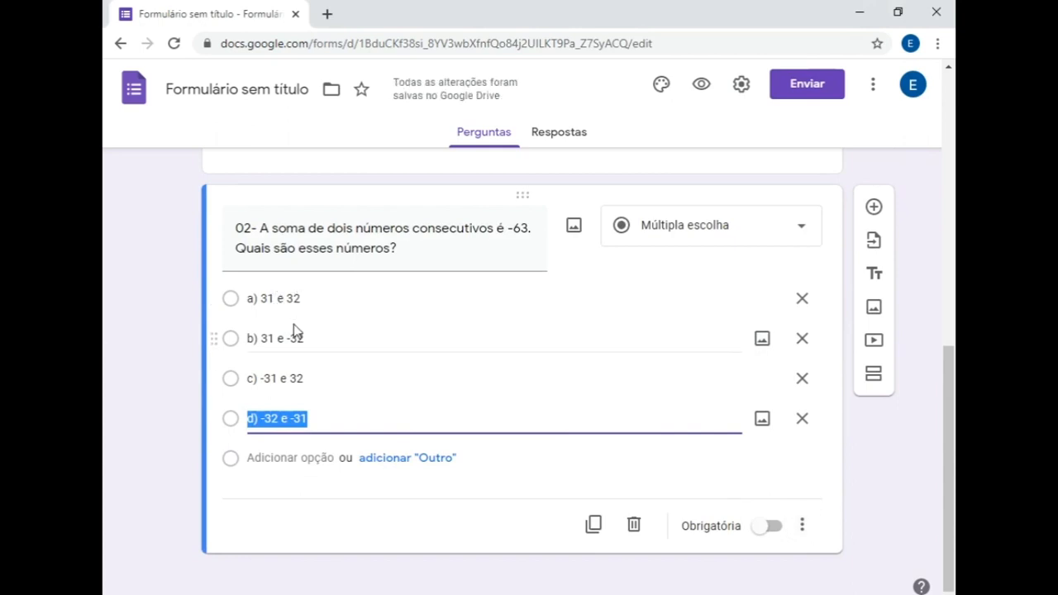
pyautogui.click(348, 420)
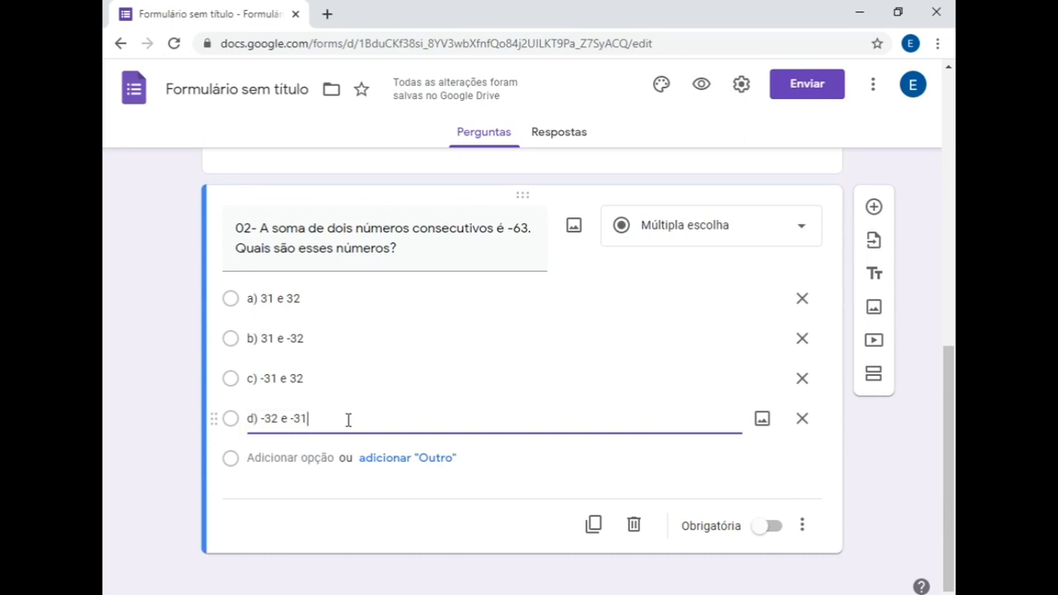
pyautogui.click(771, 527)
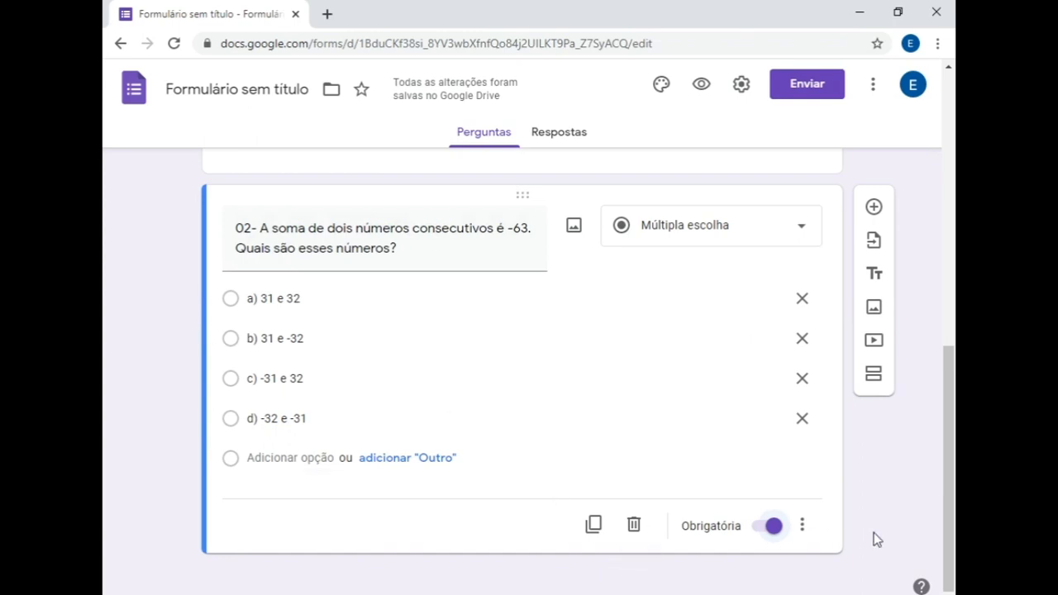
# Step: Add another question with the text "03- Verifique se os pares de razões formam uma proporção."
pyautogui.click(876, 207)
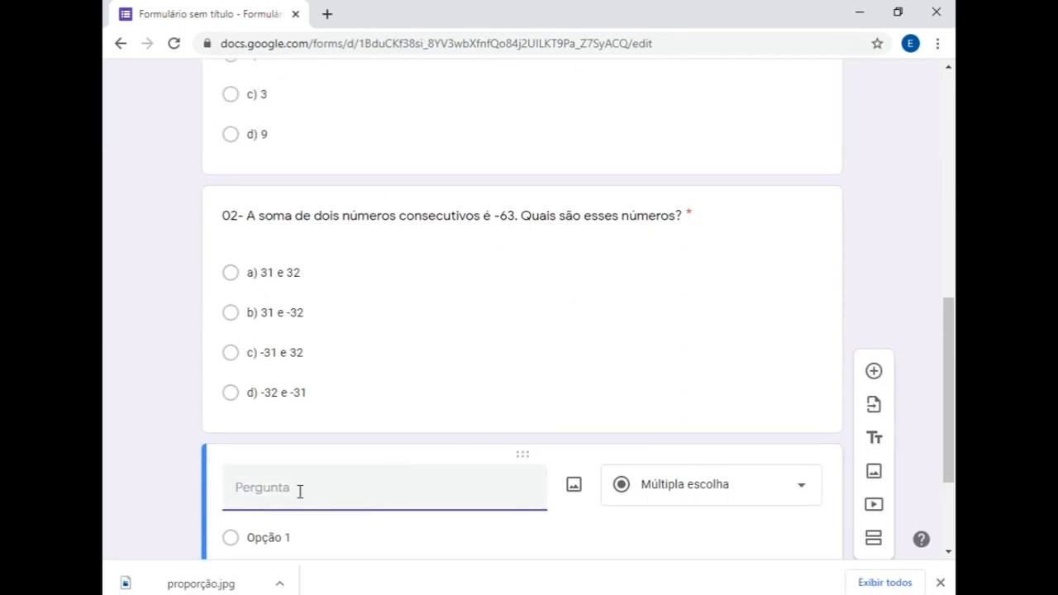
pyautogui.write('03- Verifique se os pares')
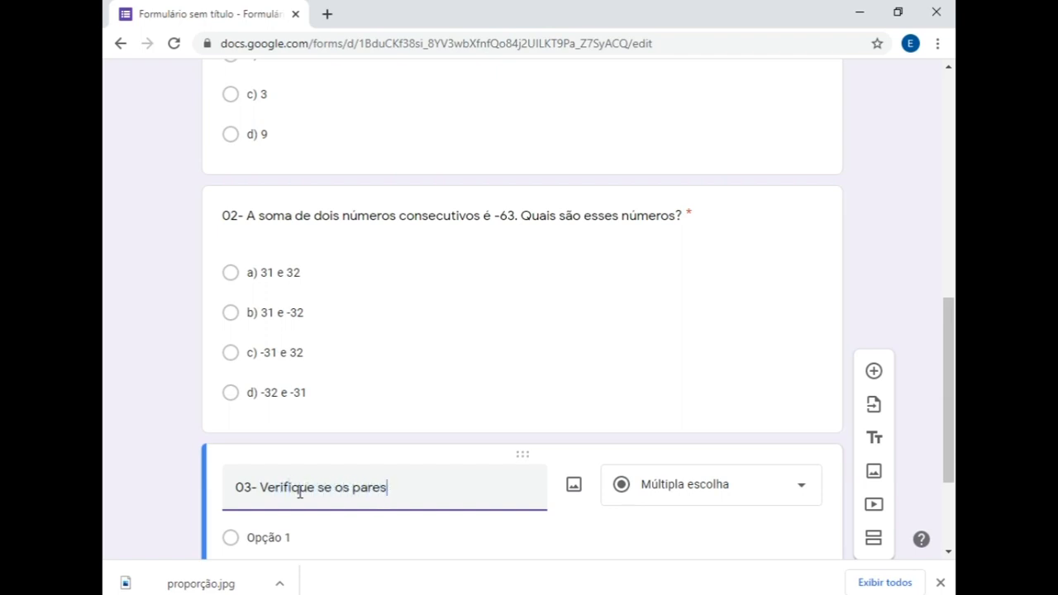
pyautogui.write(' de razões for')
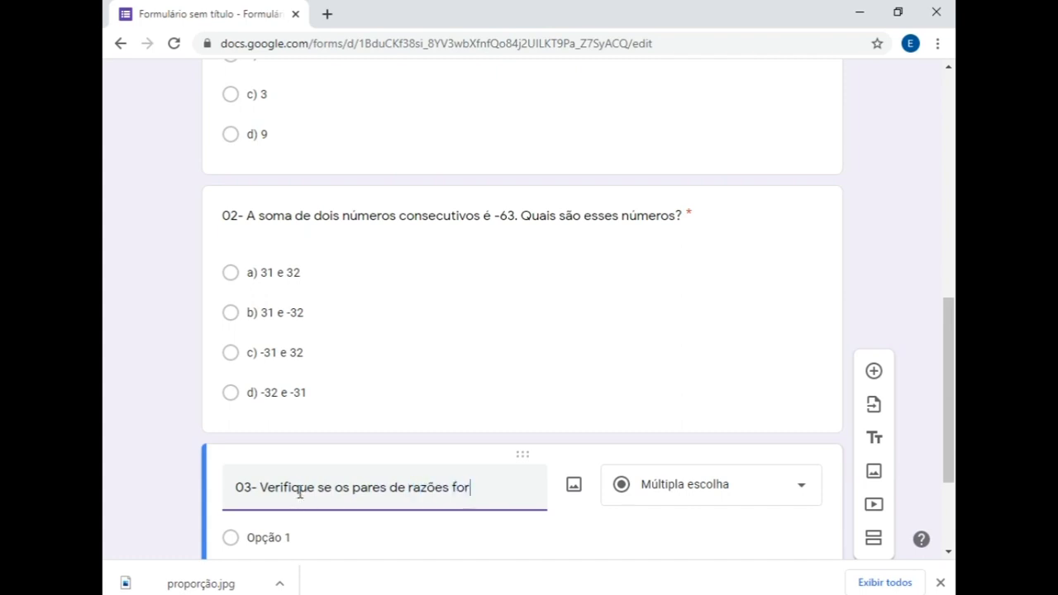
pyautogui.write('mam uma prop')
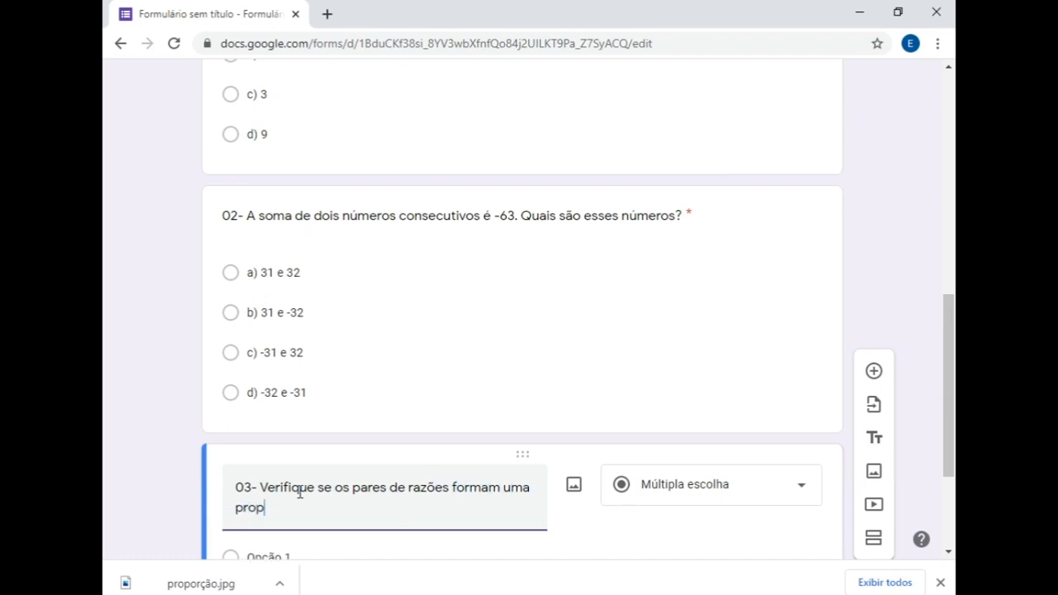
pyautogui.write('orção.')
# Step: Upload the "proporção" image from the Área de Trabalho folder into question 03
pyautogui.click(574, 487)
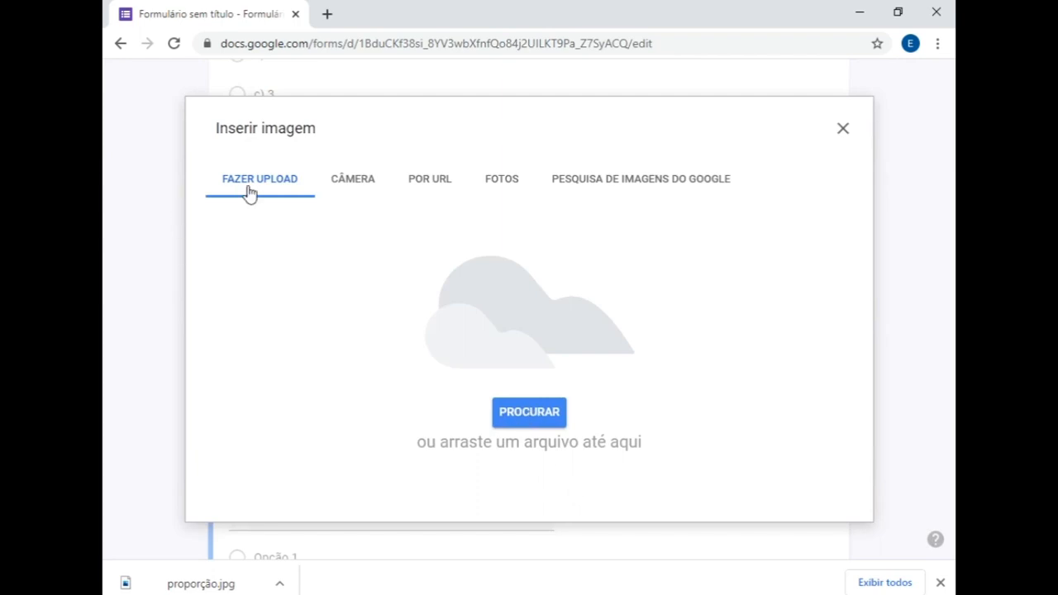
pyautogui.click(515, 407)
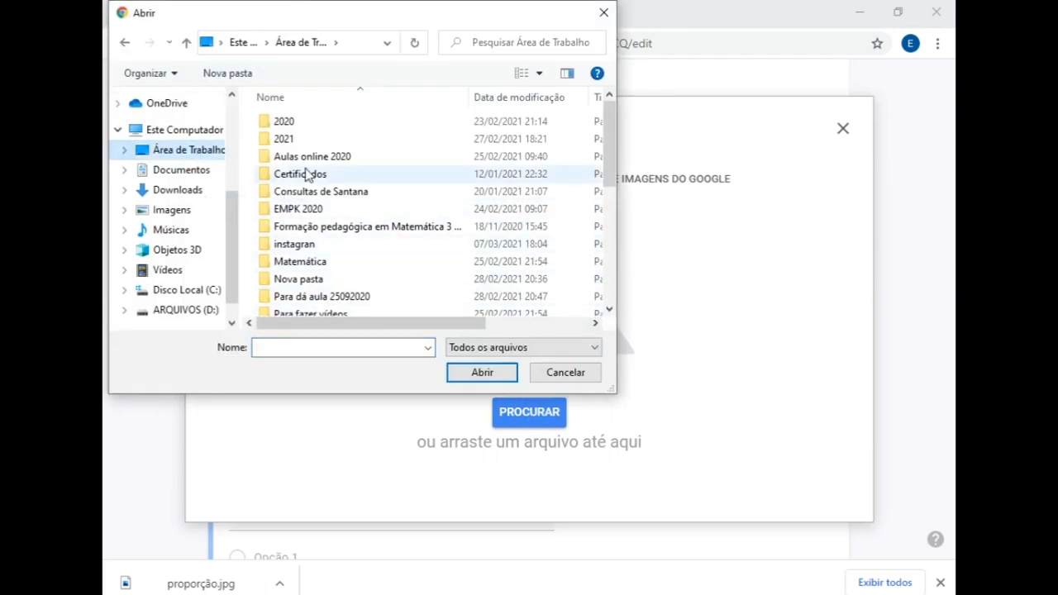
pyautogui.moveTo(609, 161); pyautogui.dragTo(628, 292)
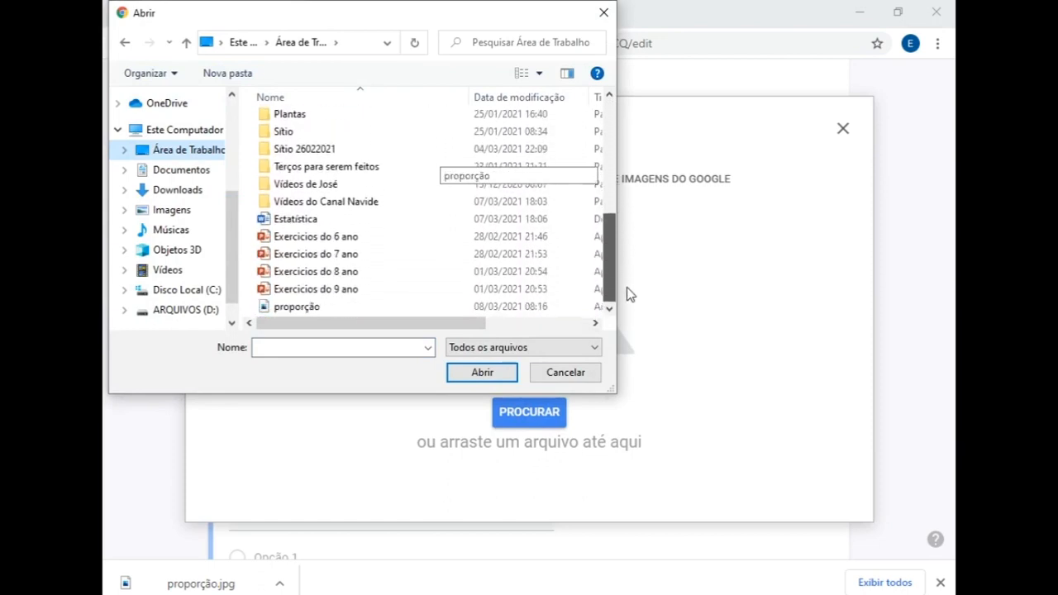
pyautogui.click(299, 309)
pyautogui.click(482, 371)
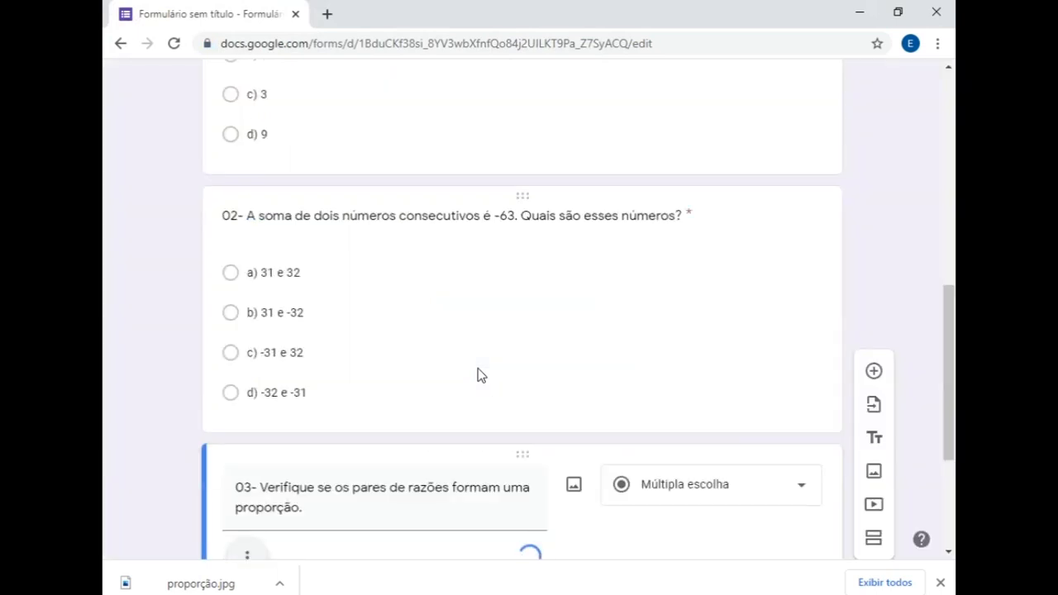
# Step: Align the proportion image of question 03 to the centre (Alinhar ao centro)
pyautogui.moveTo(948, 349); pyautogui.dragTo(951, 433)
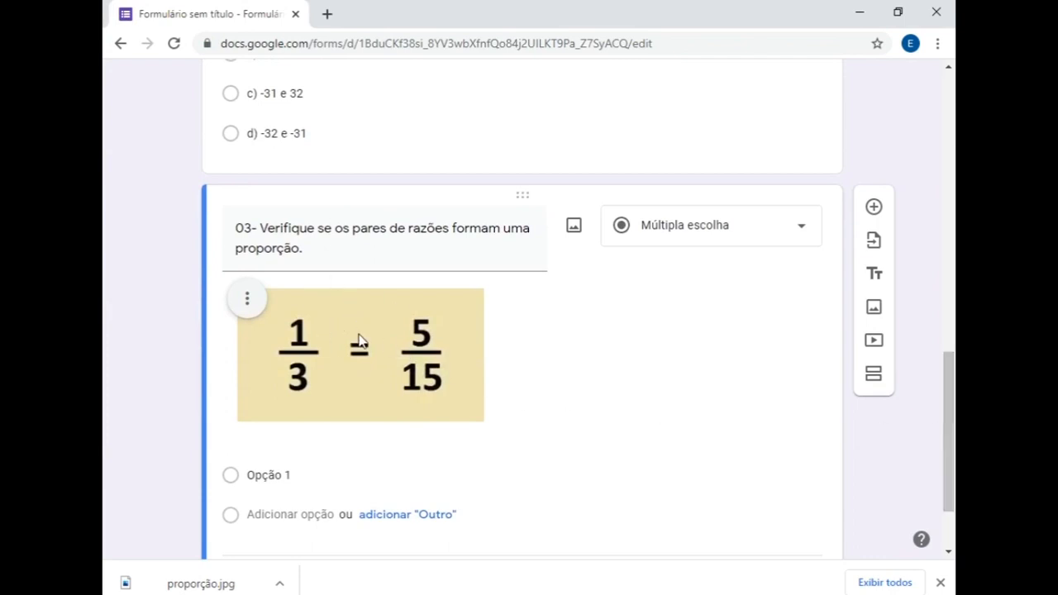
pyautogui.click(248, 301)
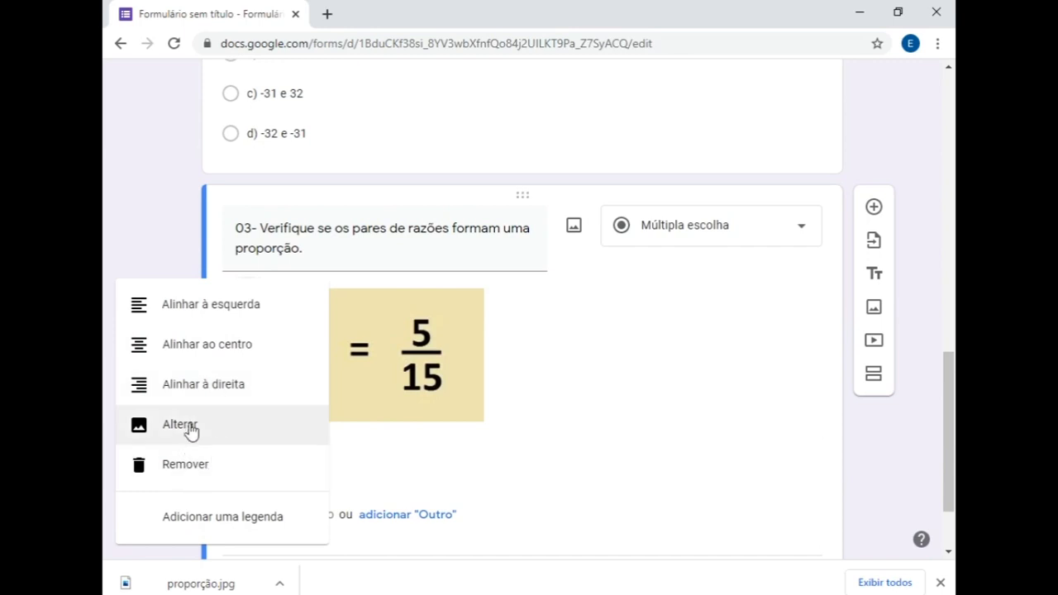
pyautogui.click(179, 346)
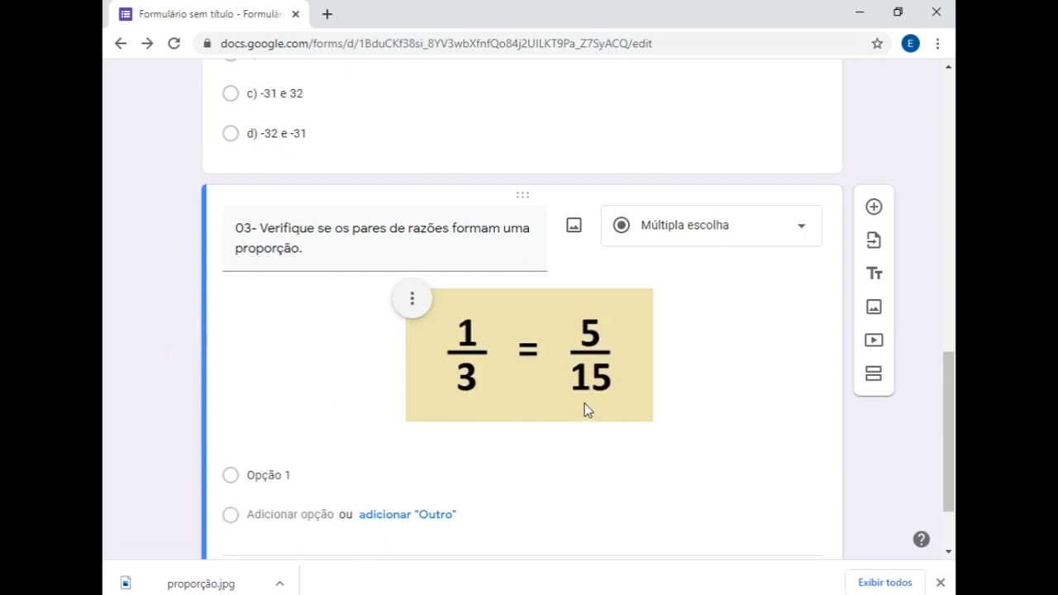
# Step: Give question 03 the options "sim" and "não" and make the question required (Obrigatória)
pyautogui.click(277, 477)
pyautogui.press('BackSpace')
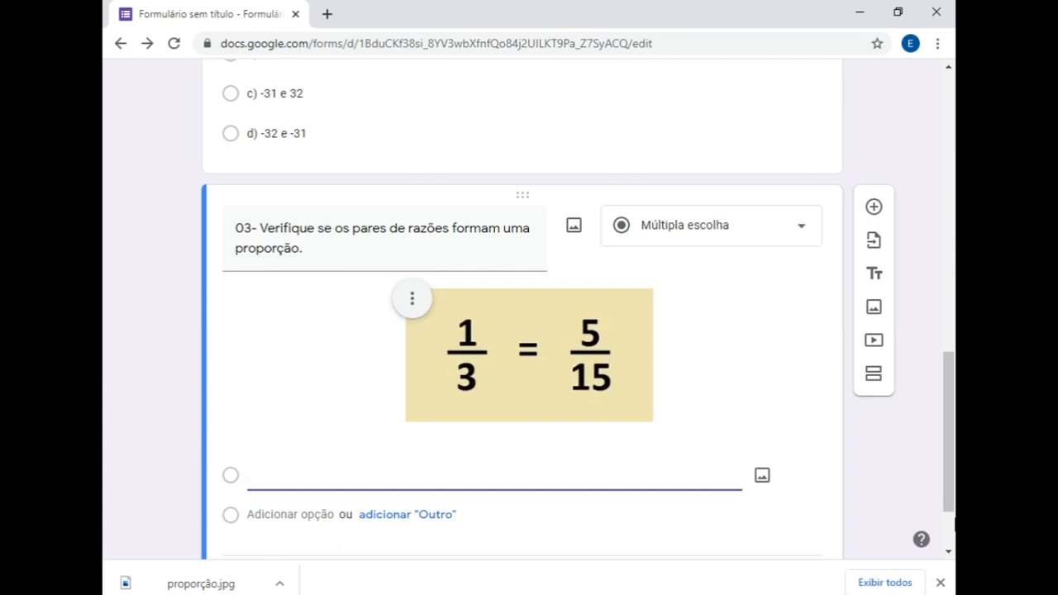
pyautogui.write('sim')
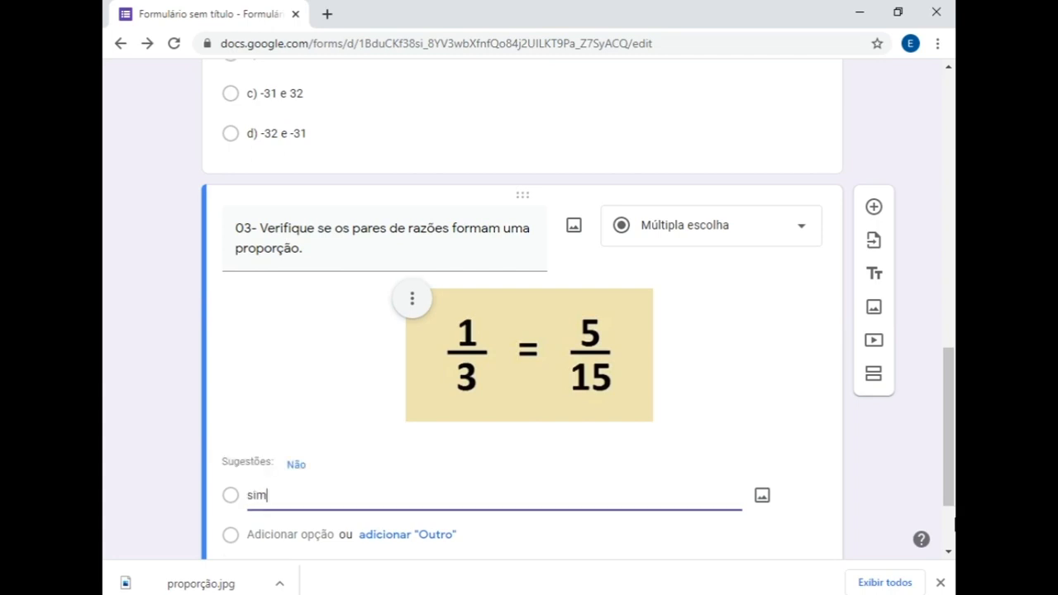
pyautogui.press('Return')
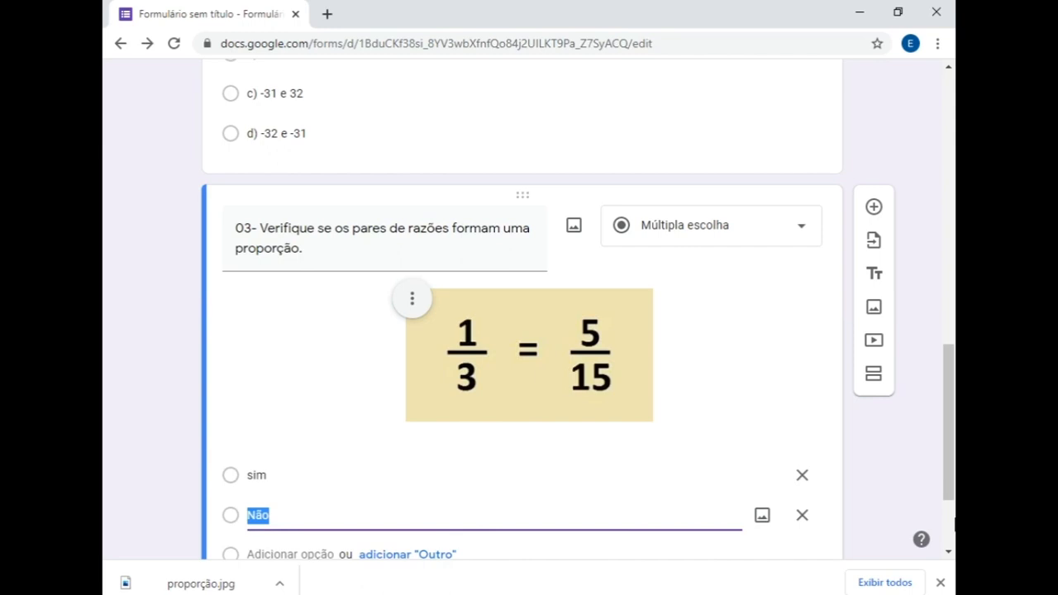
pyautogui.write('não')
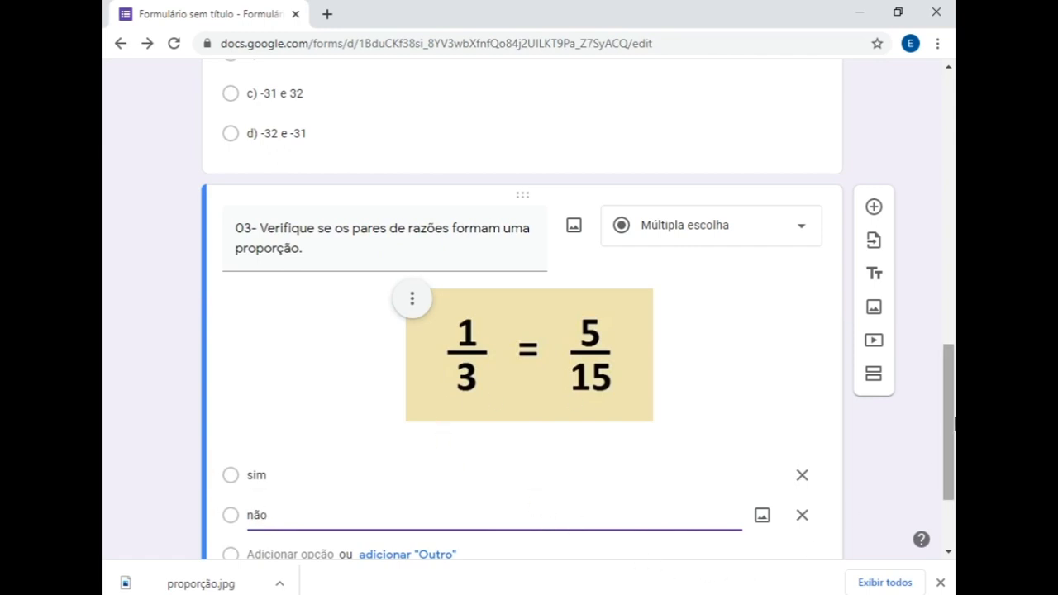
pyautogui.scroll(-2, 768, 496)
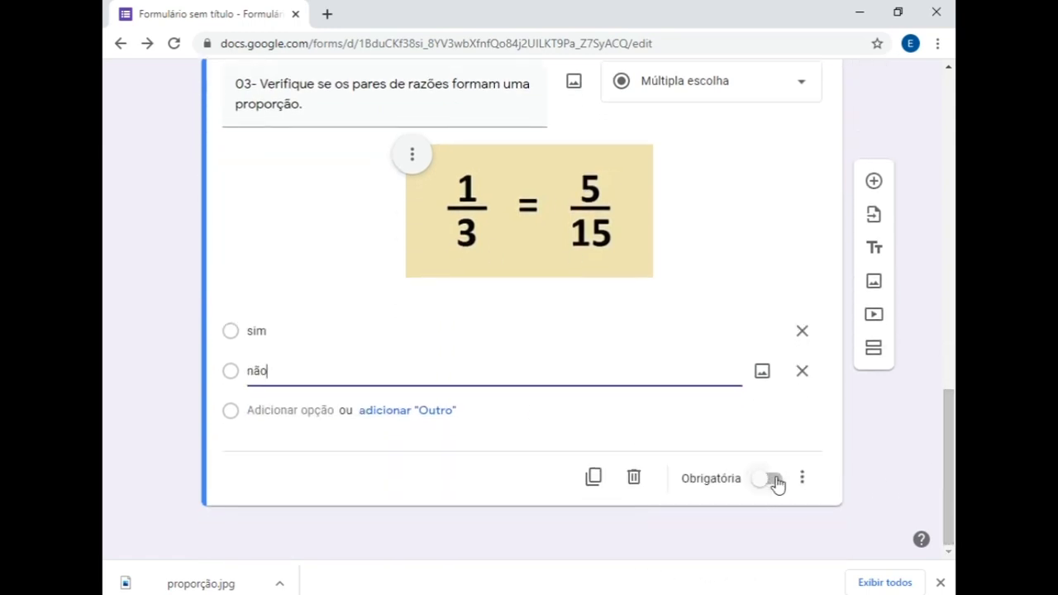
pyautogui.click(774, 479)
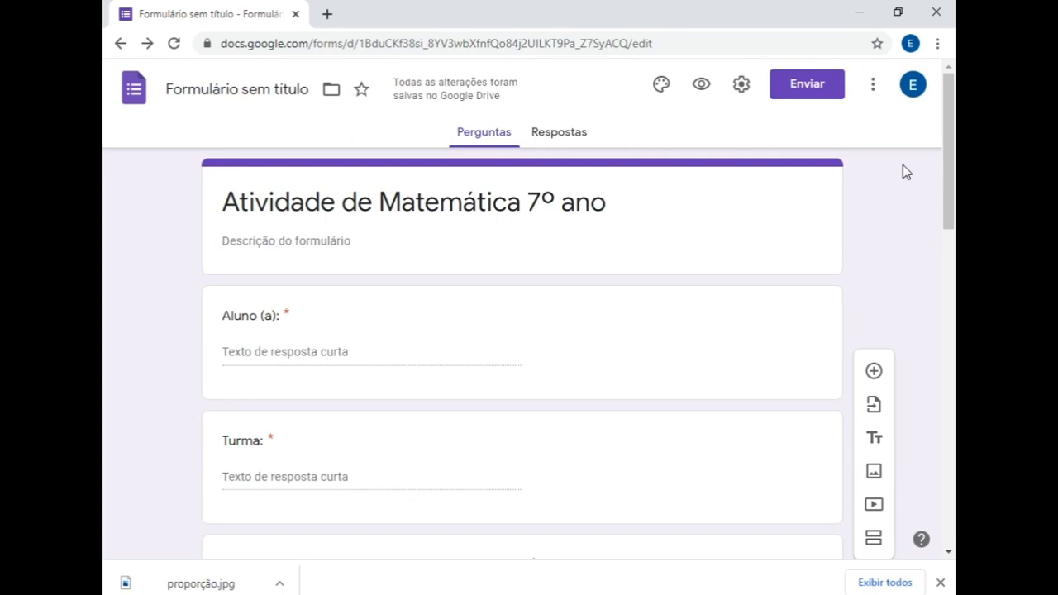
# Step: Turn the form into a graded quiz by enabling "Criar teste" in the form's settings
pyautogui.click(742, 87)
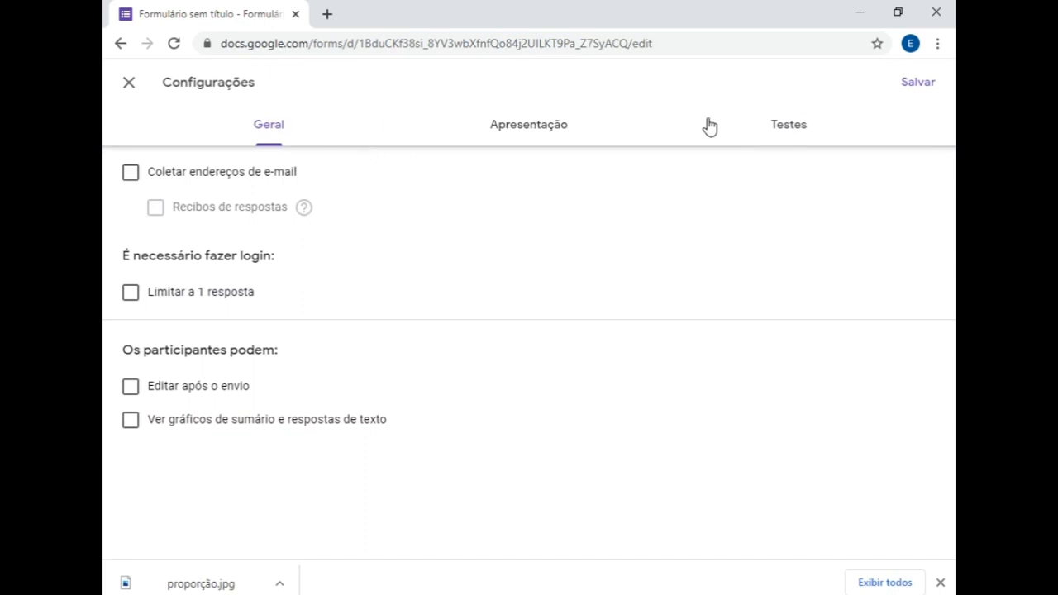
pyautogui.click(780, 132)
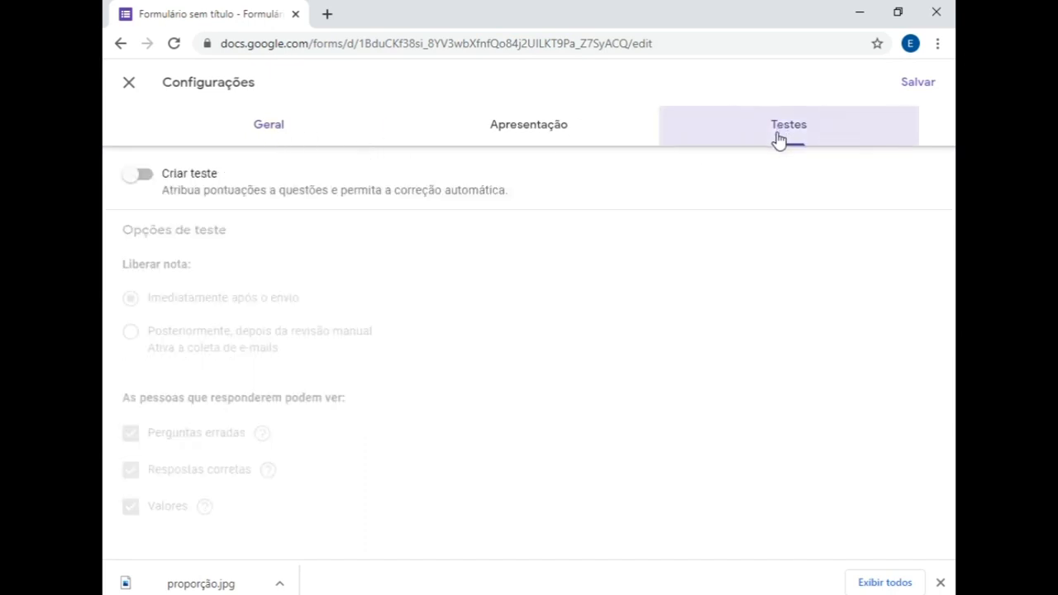
pyautogui.click(140, 180)
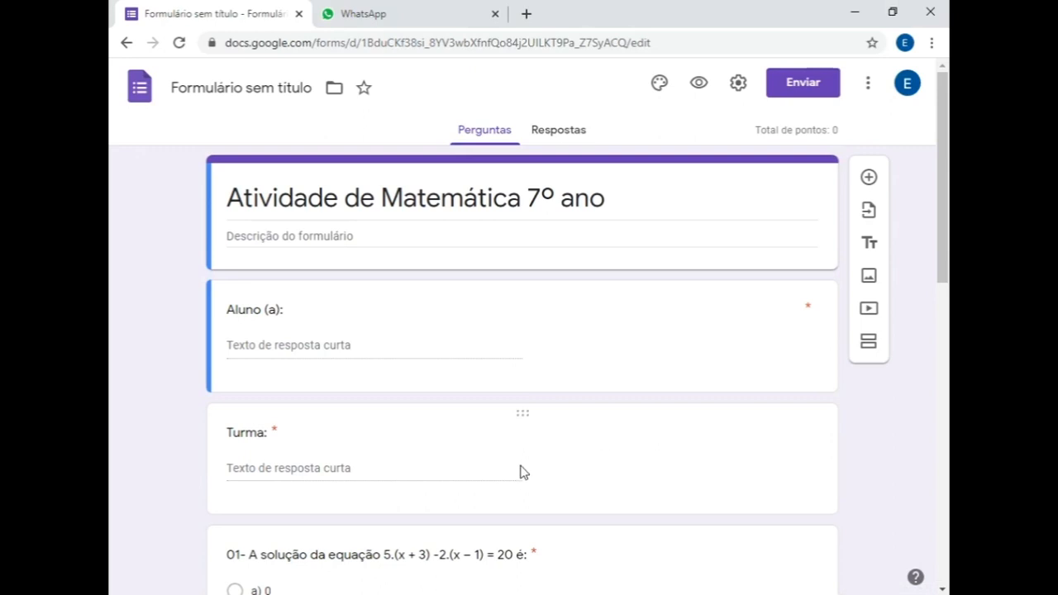
# Step: Look over the whole form, from the student identification fields to question 03
pyautogui.scroll(-3, 621, 469)
pyautogui.scroll(-4, 621, 468)
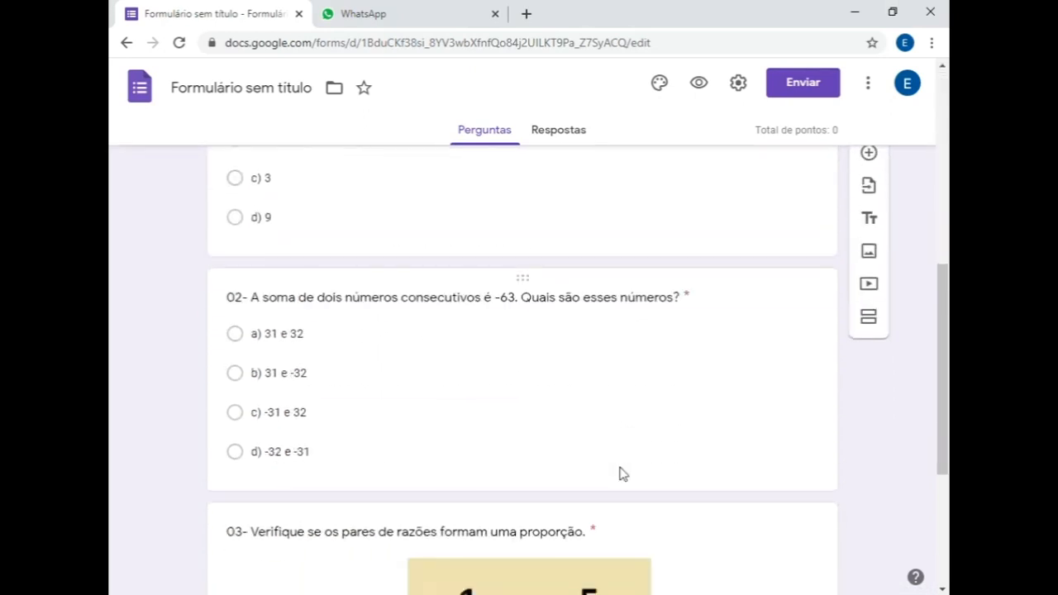
pyautogui.scroll(-2, 621, 472)
pyautogui.scroll(4, 621, 469)
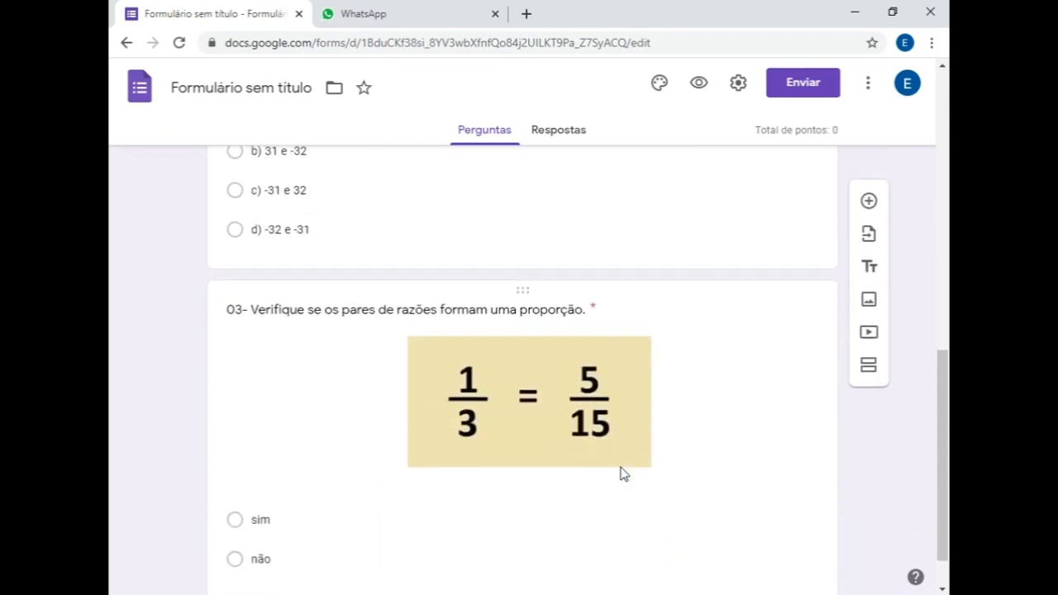
pyautogui.scroll(5, 621, 469)
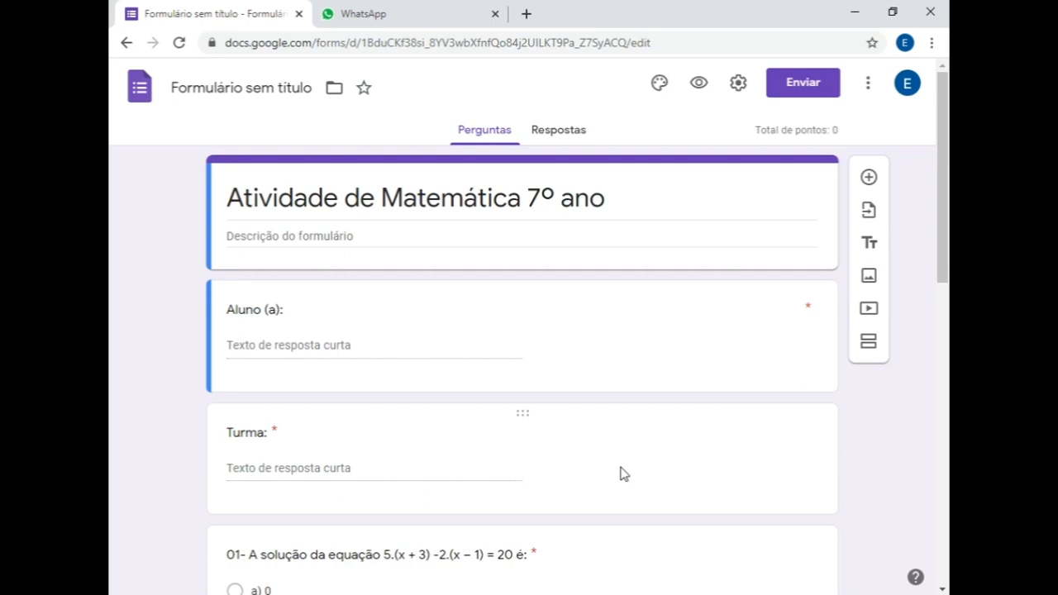
pyautogui.scroll(-1, 620, 475)
pyautogui.scroll(1, 606, 463)
pyautogui.scroll(-1, 569, 518)
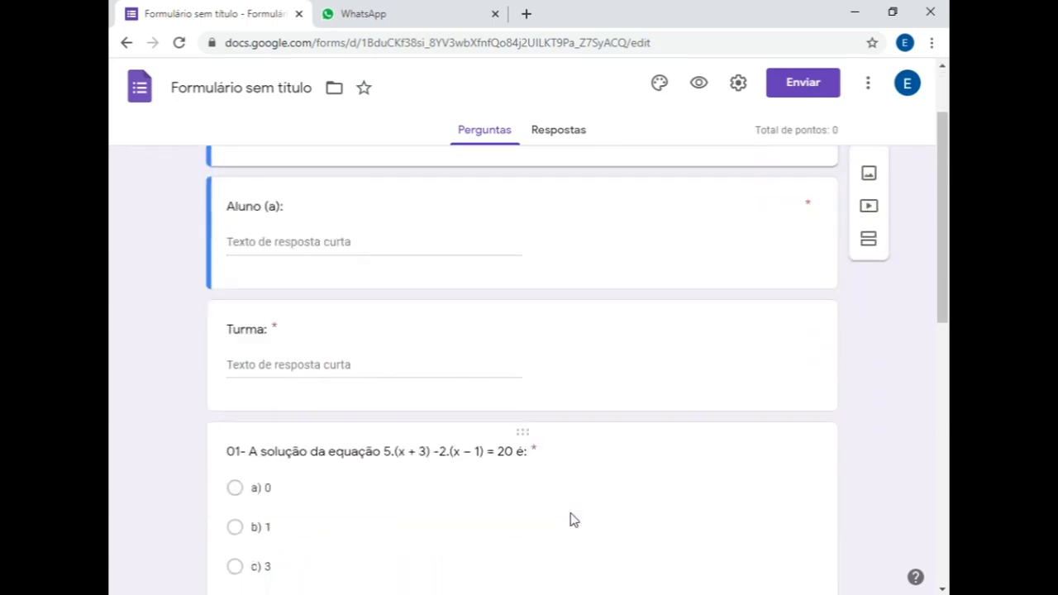
# Step: In the answer key of question 01, assign 1 point and mark "b) 1" as the correct answer
pyautogui.scroll(-1, 574, 519)
pyautogui.click(434, 370)
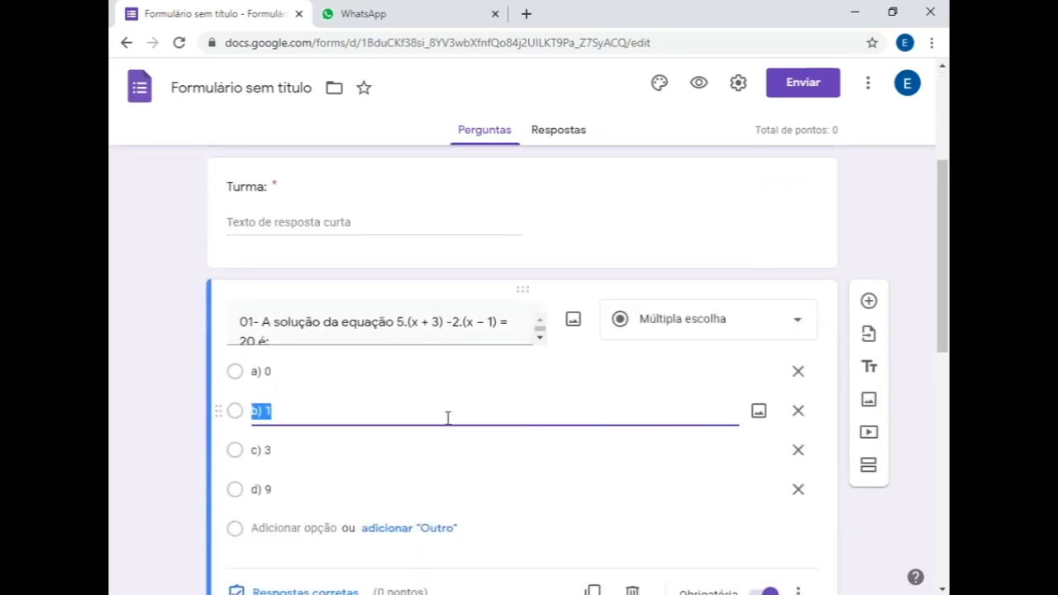
pyautogui.scroll(-2, 454, 429)
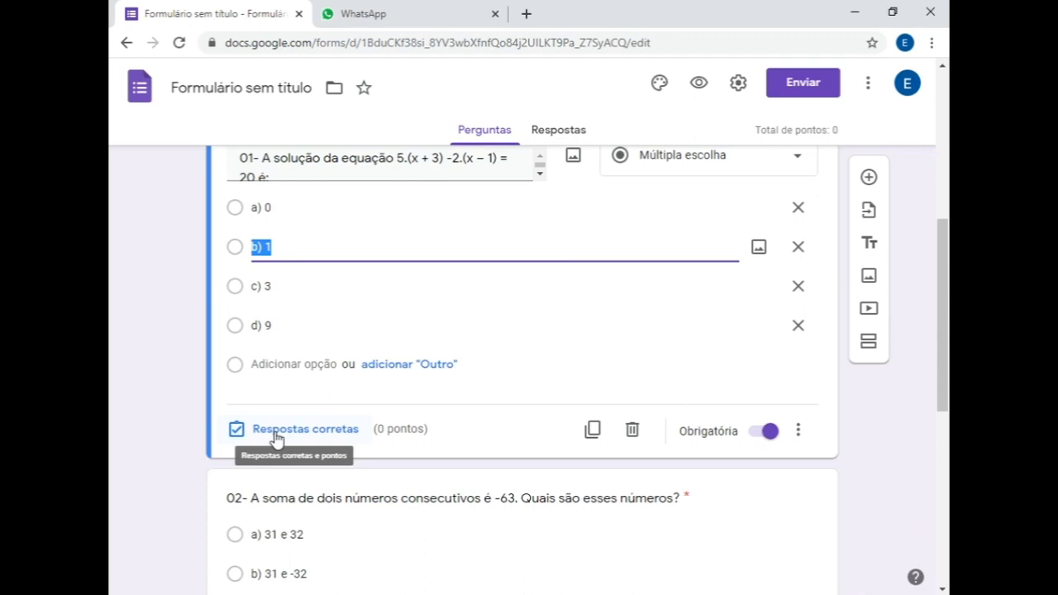
pyautogui.click(276, 439)
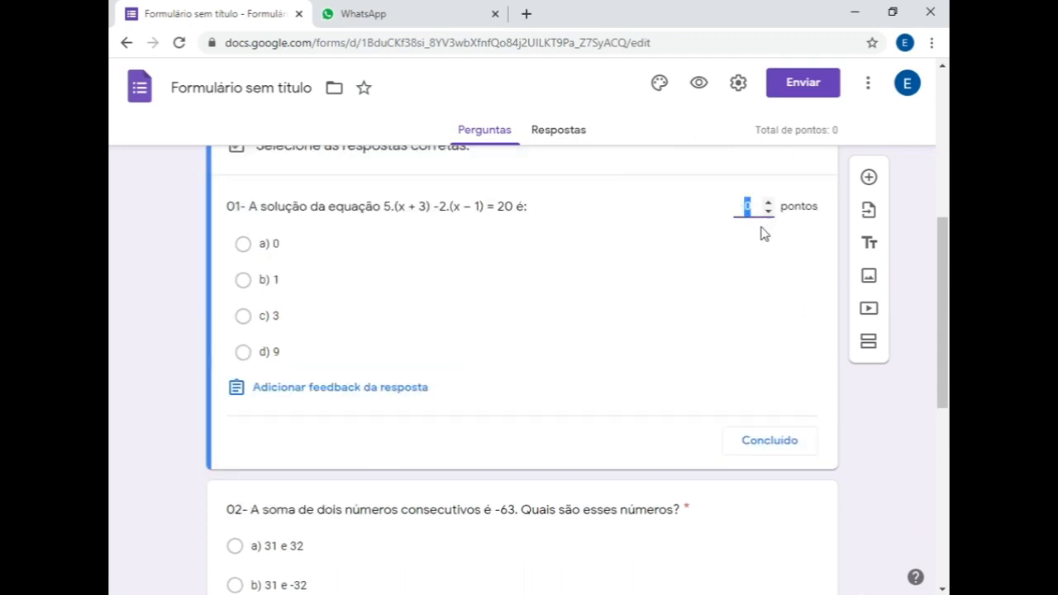
pyautogui.write('1')
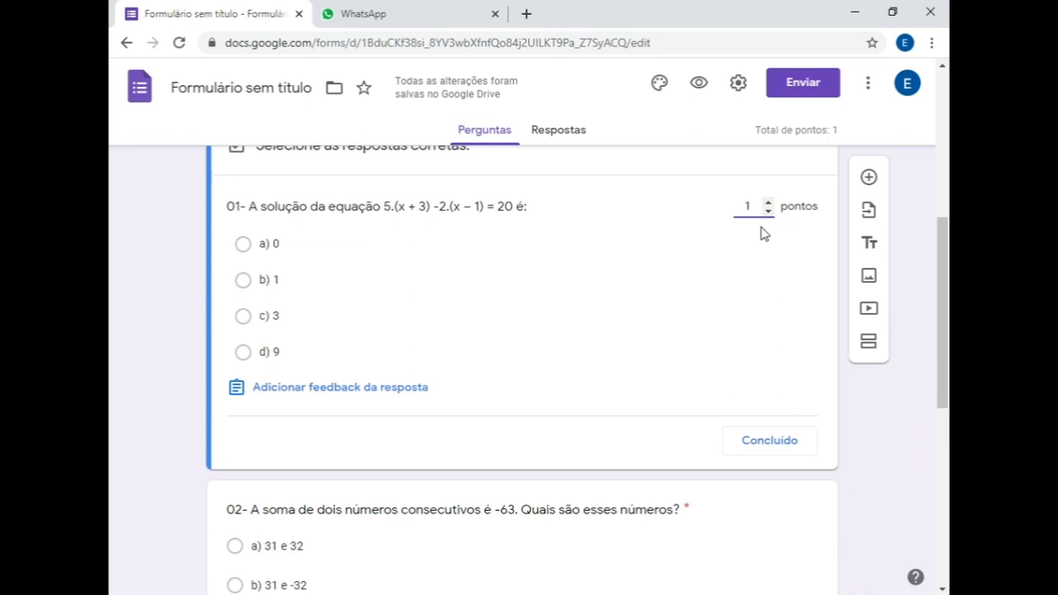
pyautogui.click(243, 281)
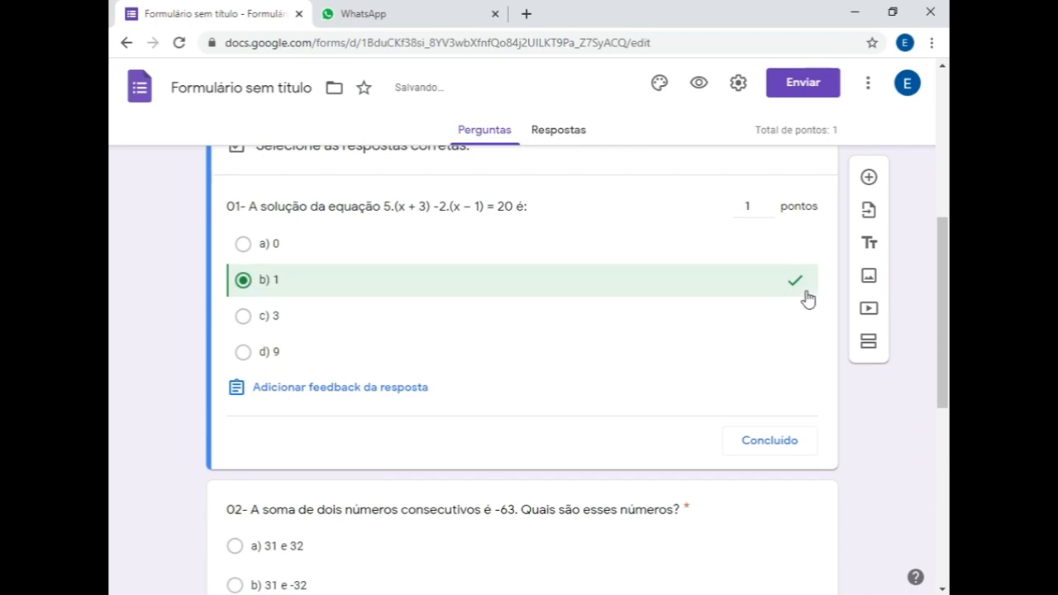
pyautogui.click(770, 441)
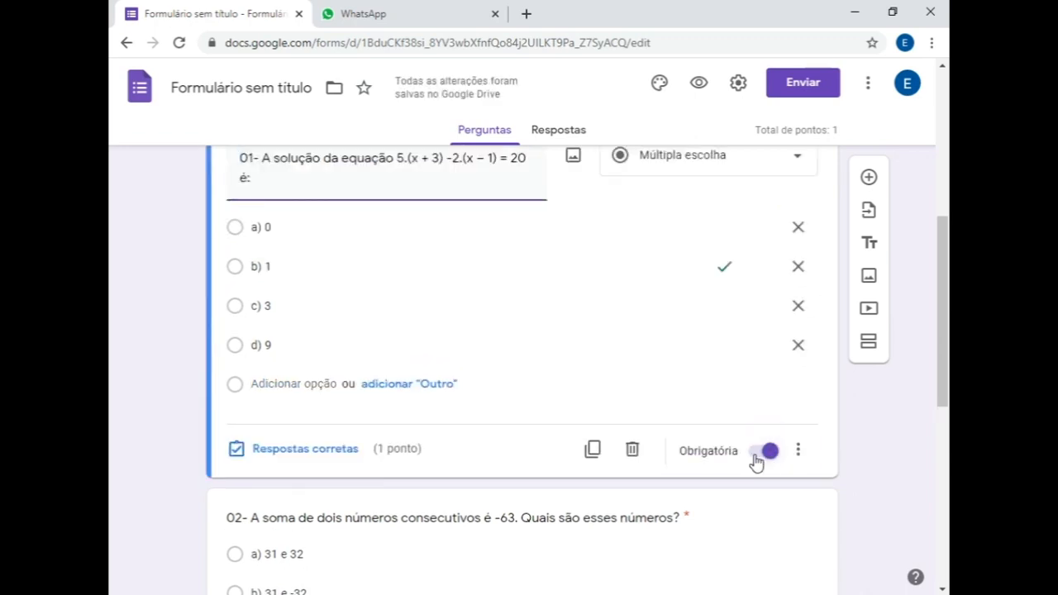
# Step: In the answer key of question 02, assign 1 point and mark "d) -32 e -31" as the correct answer
pyautogui.moveTo(947, 351); pyautogui.dragTo(947, 448)
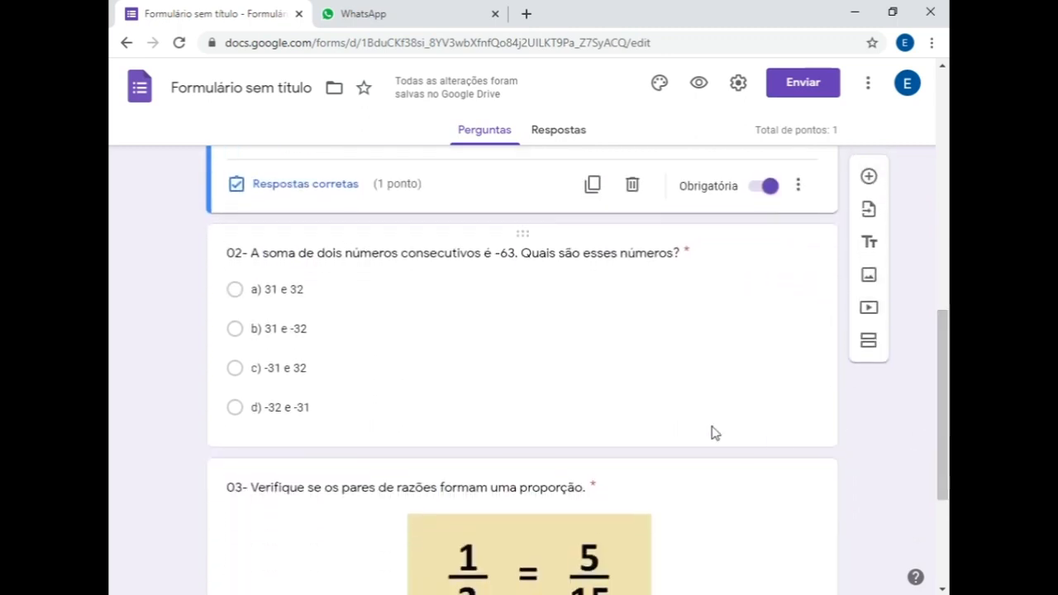
pyautogui.click(489, 370)
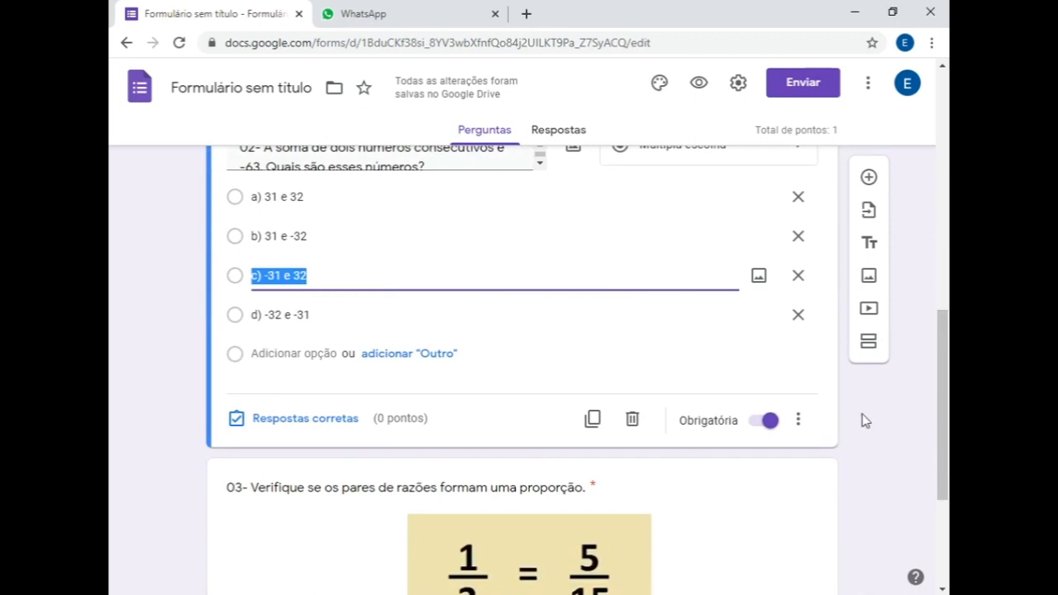
pyautogui.scroll(3, 493, 330)
pyautogui.scroll(-2, 493, 347)
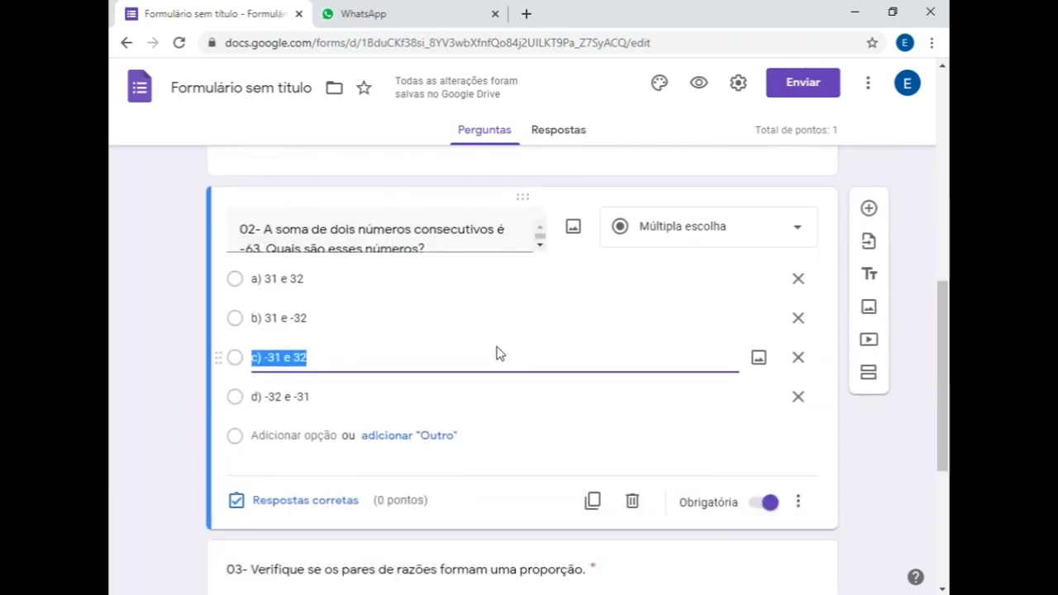
pyautogui.scroll(2, 515, 352)
pyautogui.scroll(-2, 504, 364)
pyautogui.click(268, 502)
pyautogui.write('1')
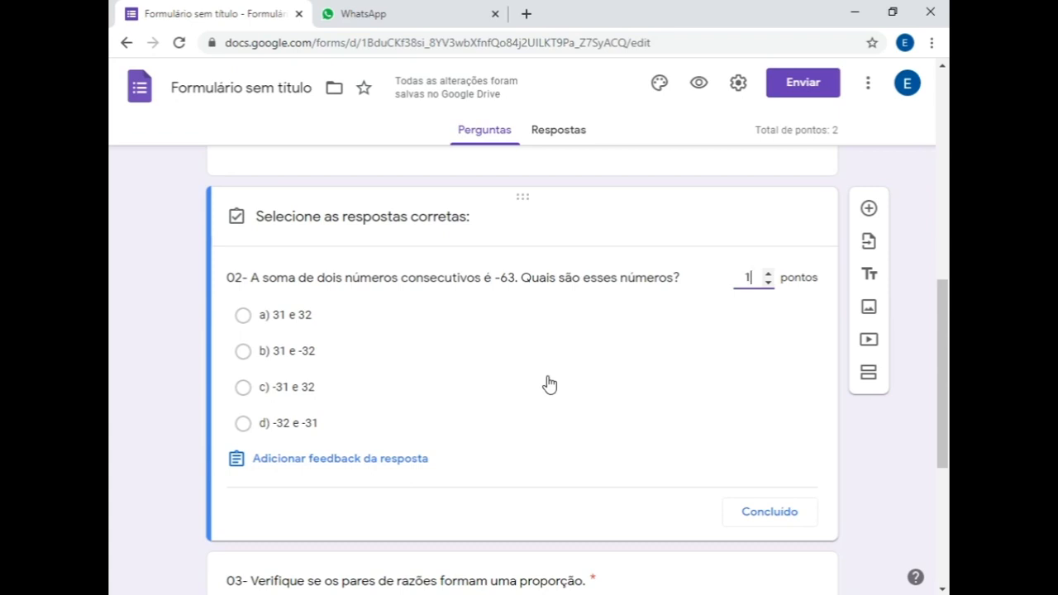
pyautogui.click(241, 427)
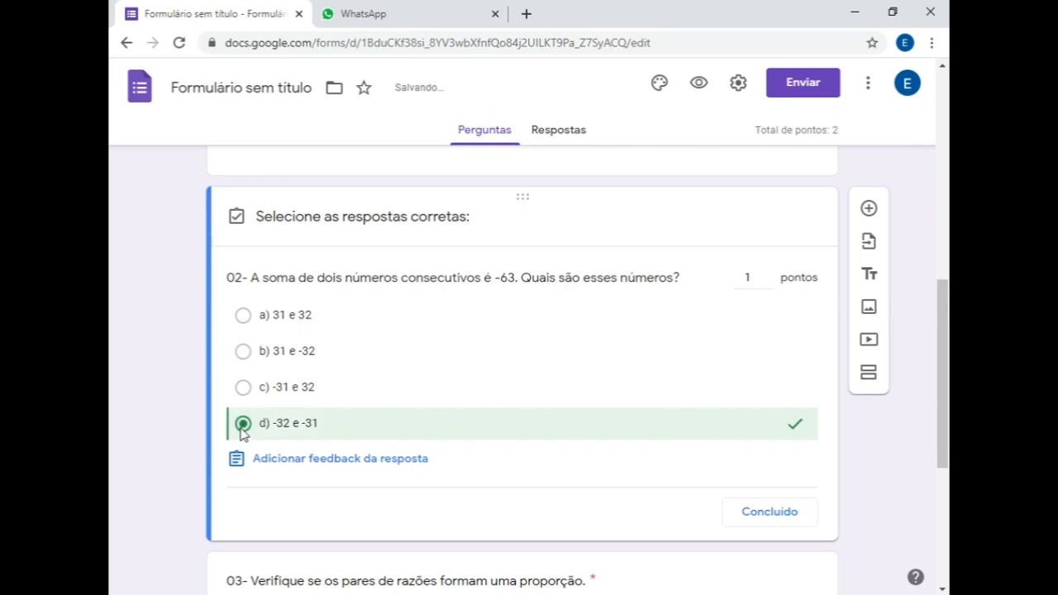
pyautogui.click(773, 516)
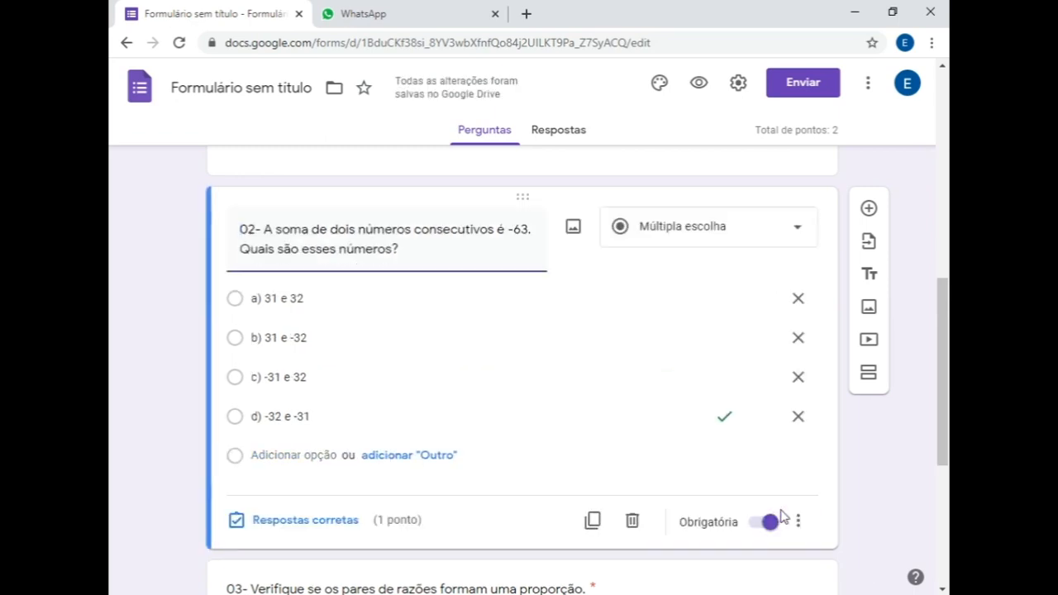
# Step: In the answer key of question 03, assign 1 point and mark "sim" as the correct answer
pyautogui.scroll(-4, 946, 396)
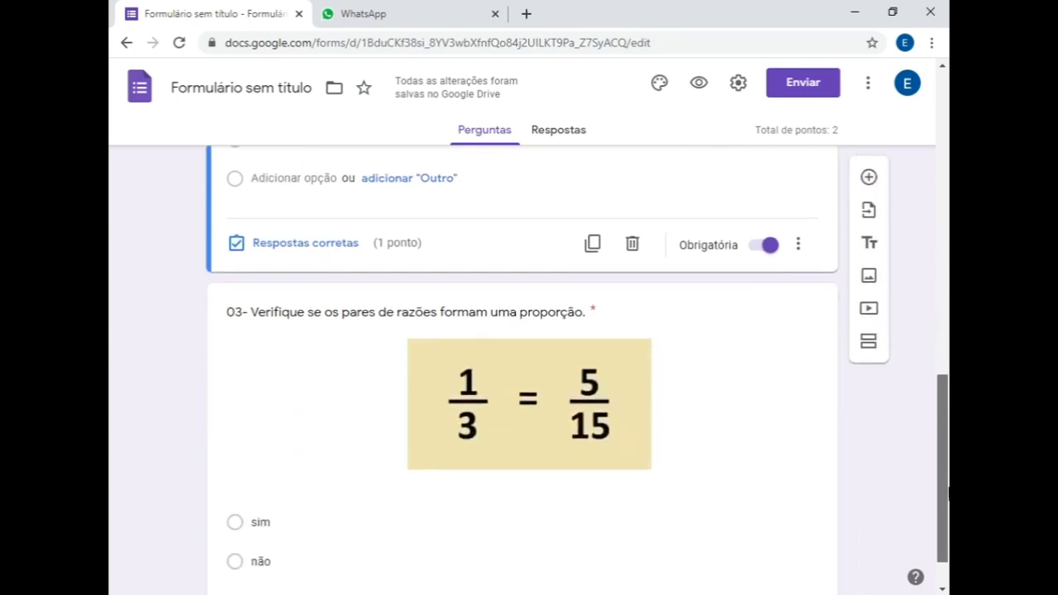
pyautogui.click(328, 414)
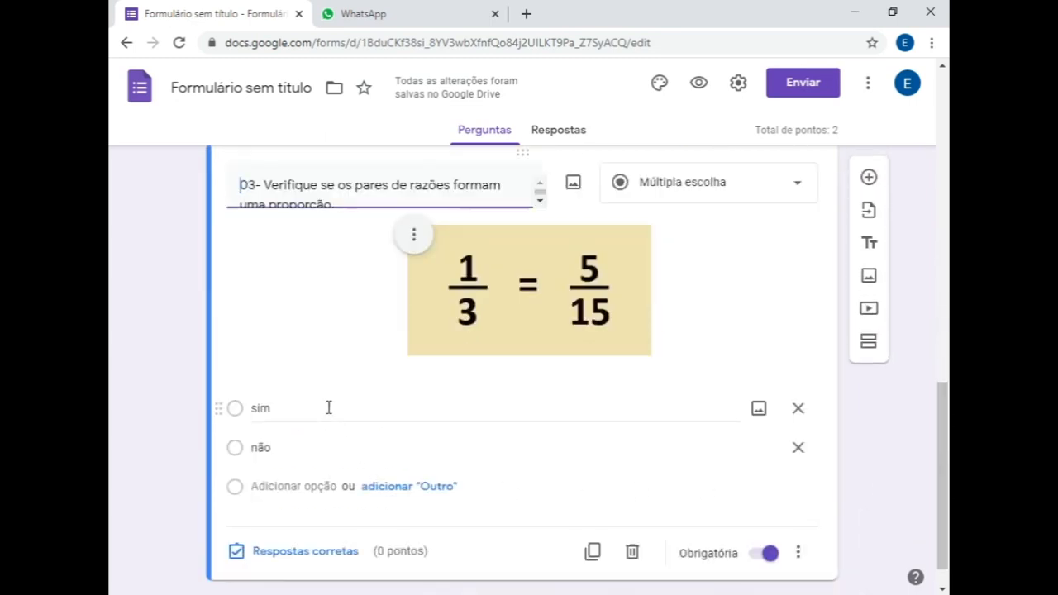
pyautogui.click(277, 559)
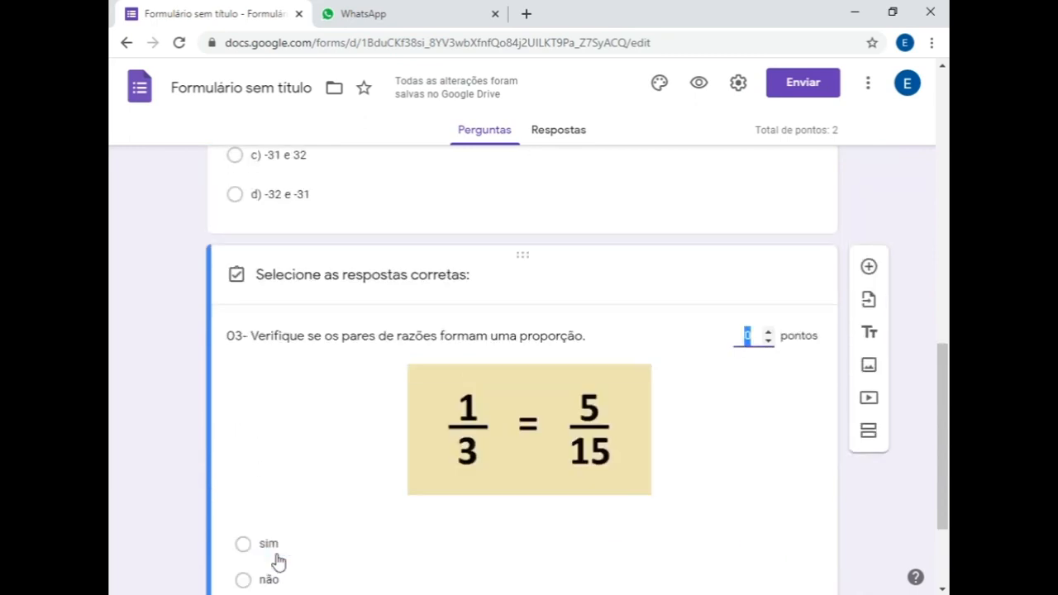
pyautogui.write('1')
pyautogui.scroll(-2, 741, 410)
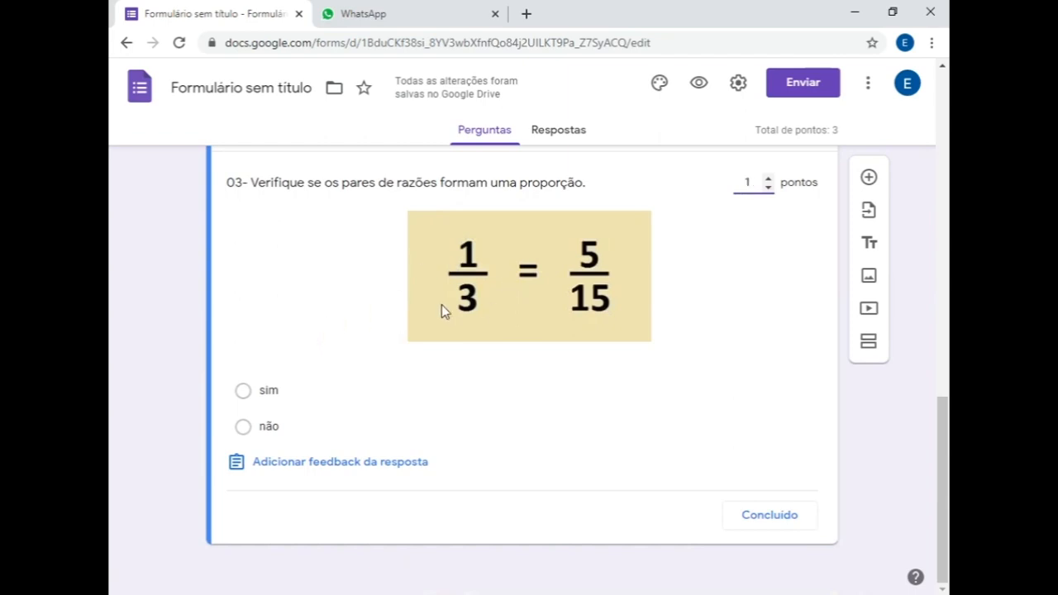
pyautogui.click(243, 391)
pyautogui.click(768, 514)
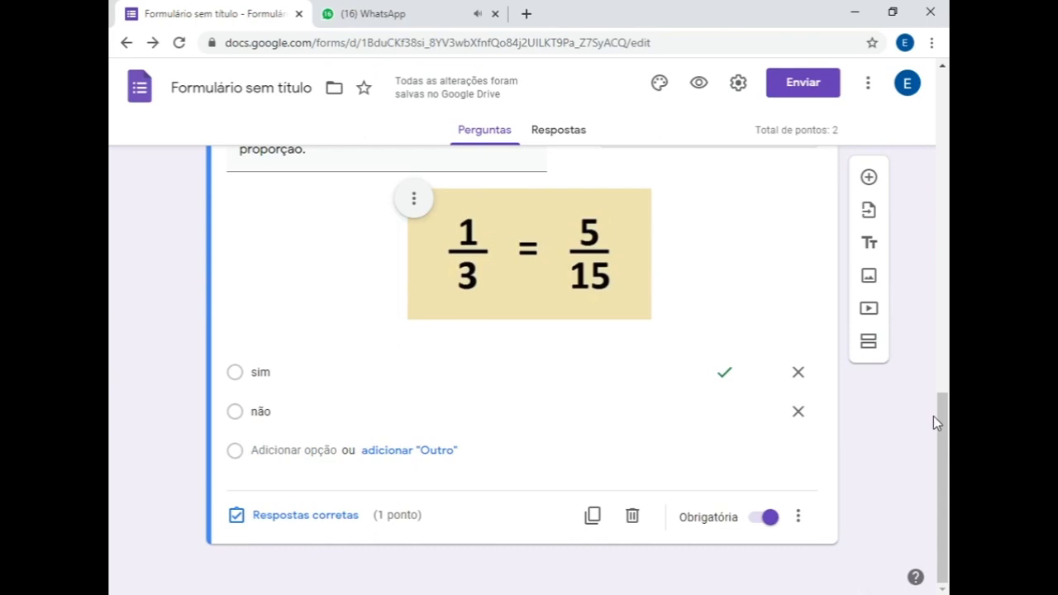
# Step: Generate a shortened sharing link for the form and copy it
pyautogui.click(805, 85)
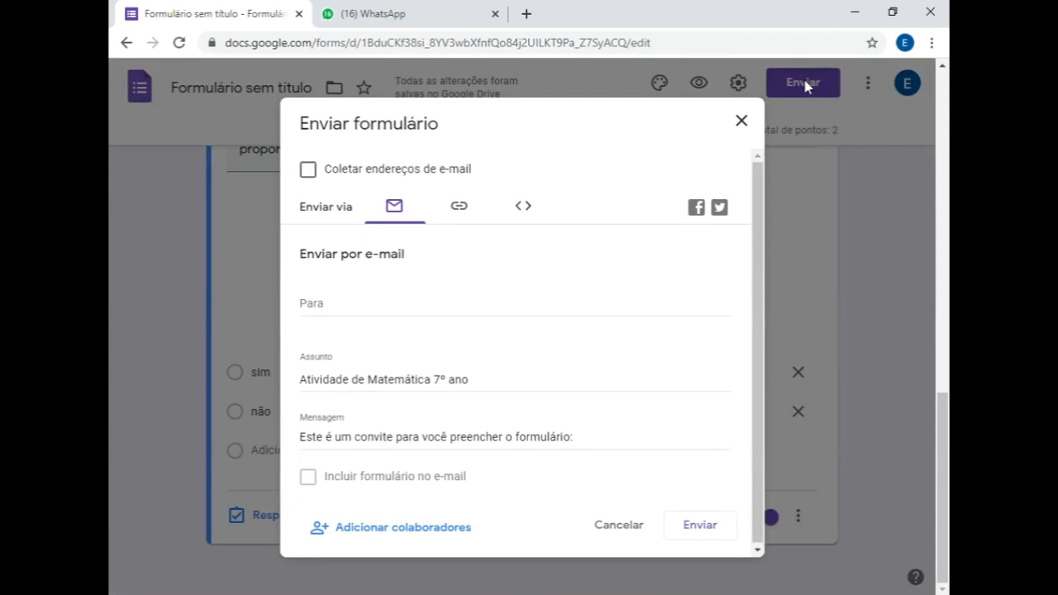
pyautogui.click(462, 211)
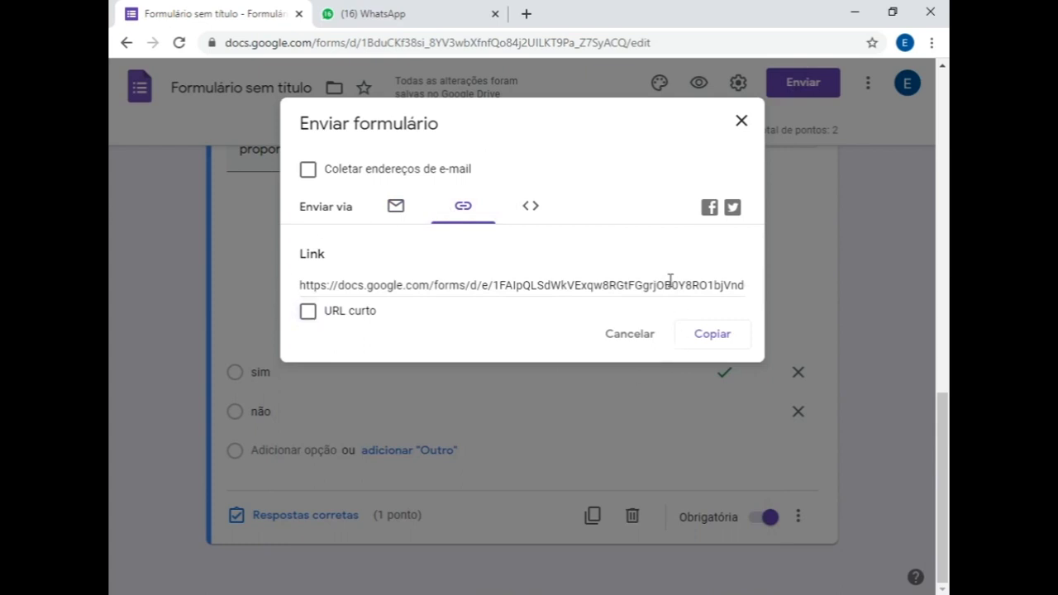
pyautogui.click(308, 311)
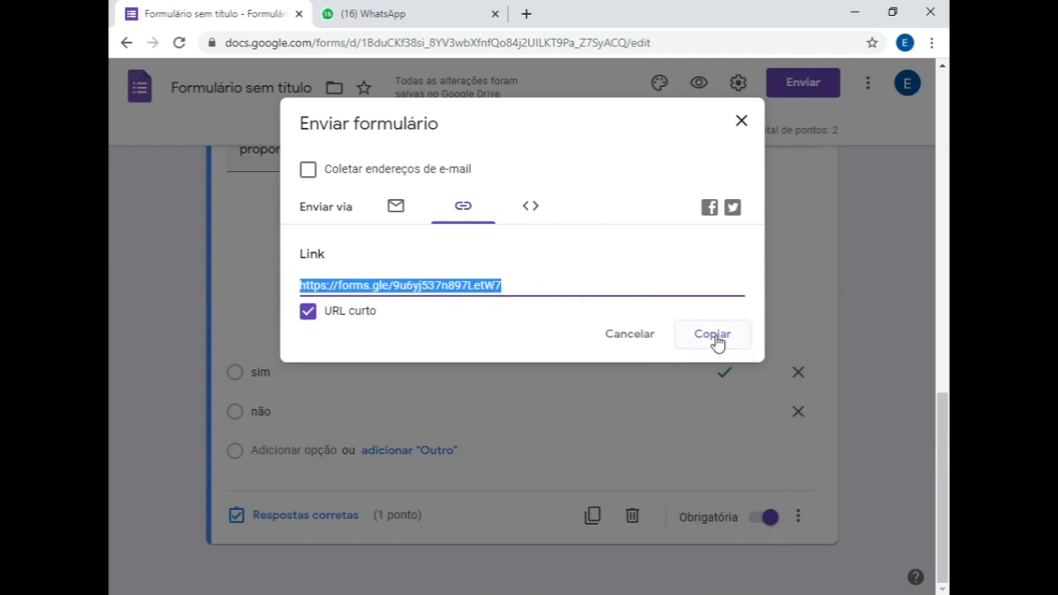
pyautogui.click(716, 342)
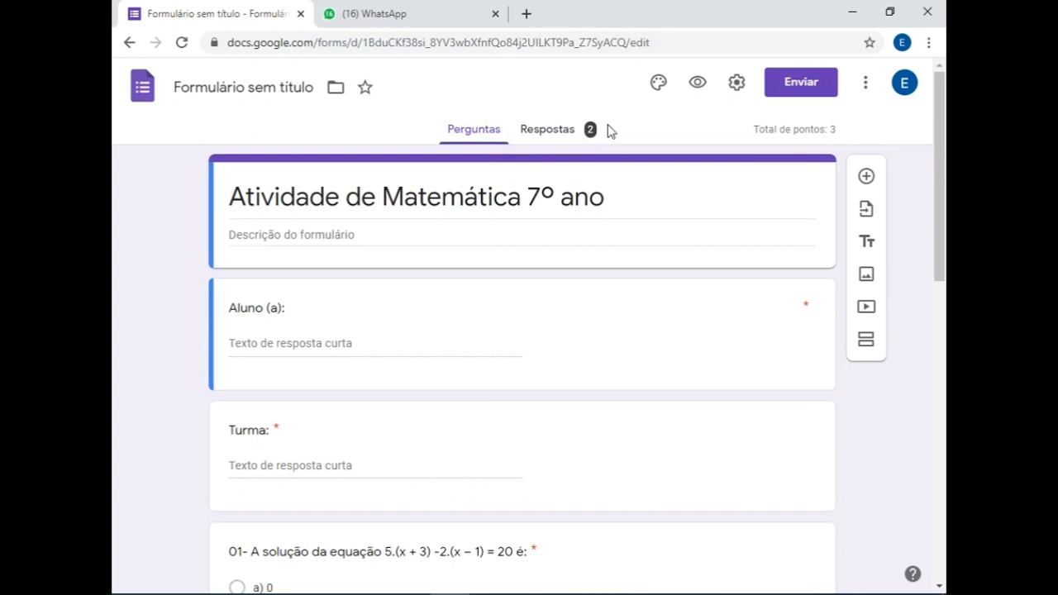
# Step: Open the individual responses and examine the first submission's score and identification fields
pyautogui.click(535, 139)
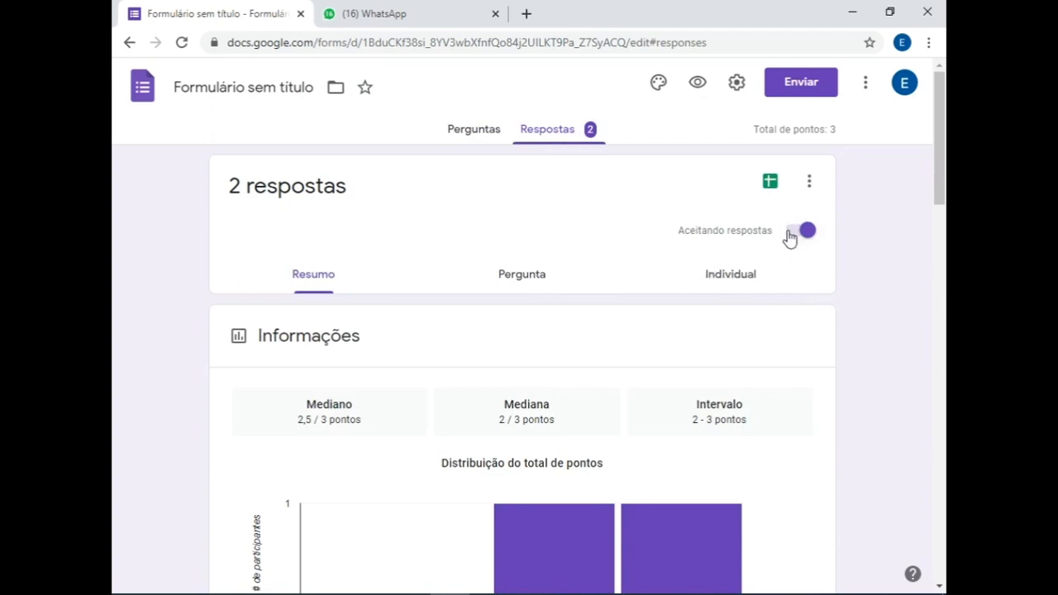
pyautogui.click(739, 279)
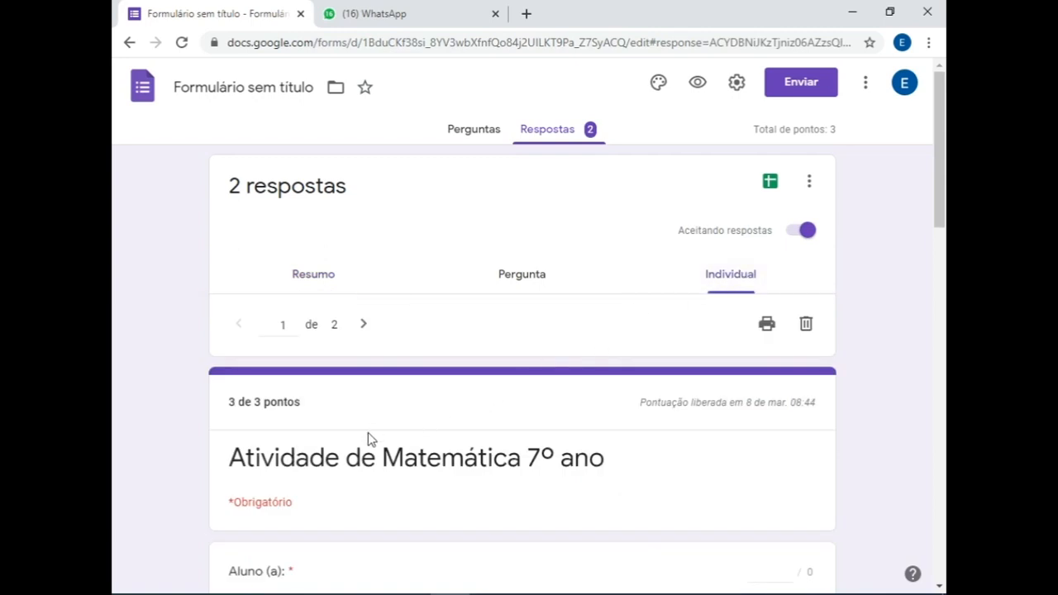
pyautogui.scroll(-2, 279, 392)
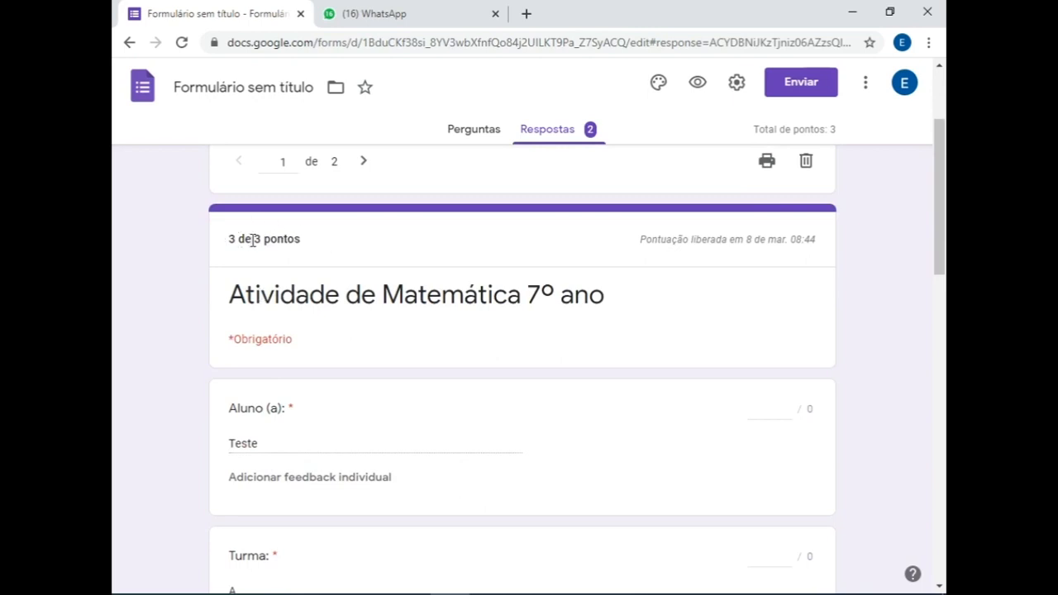
pyautogui.scroll(-2, 359, 338)
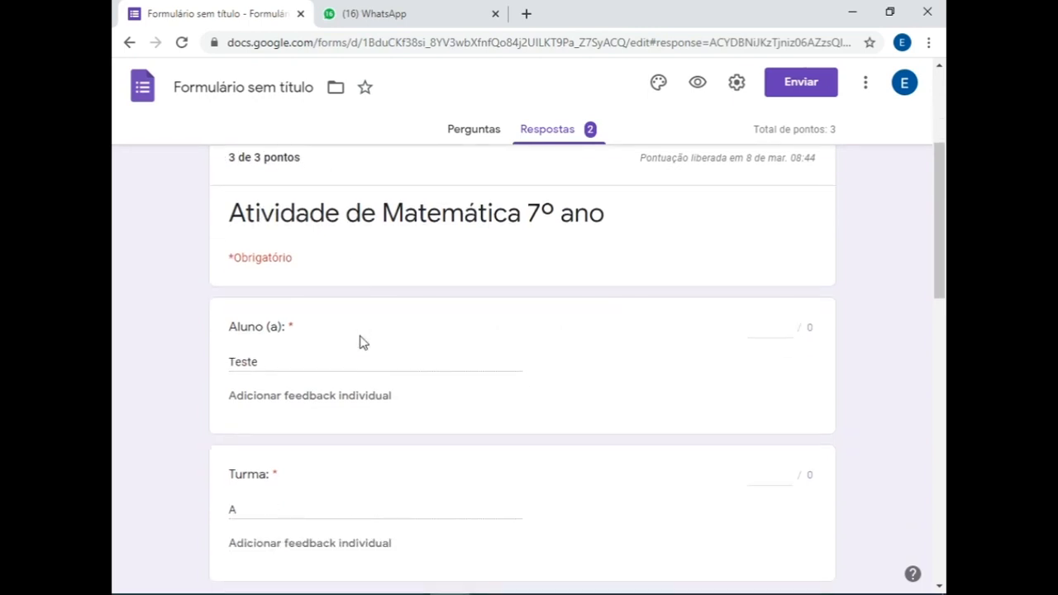
pyautogui.scroll(1, 361, 342)
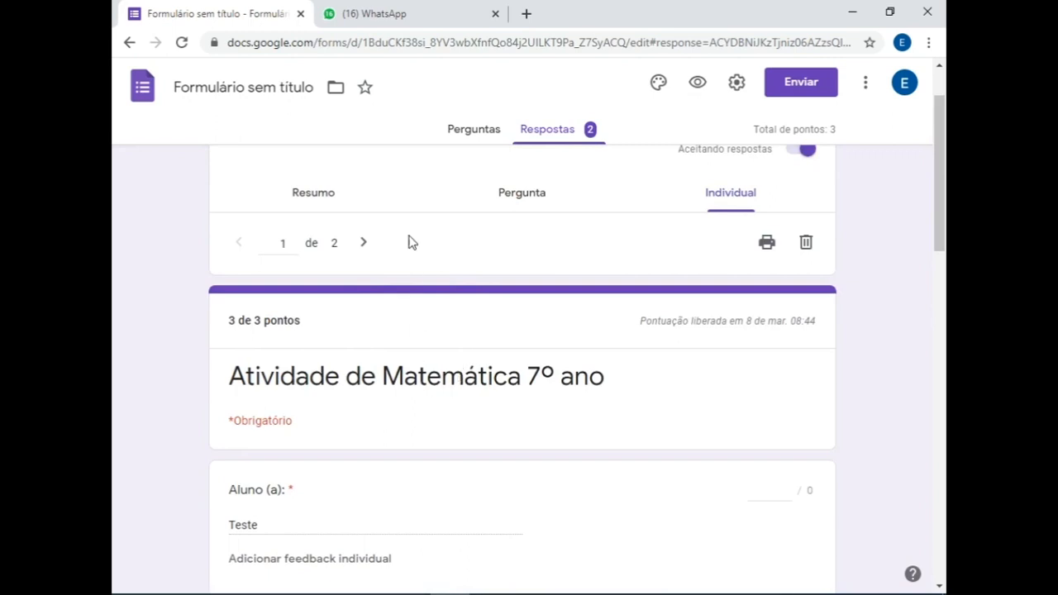
# Step: Examine the second submission's score and its graded answers from question 01 to question 03
pyautogui.click(364, 246)
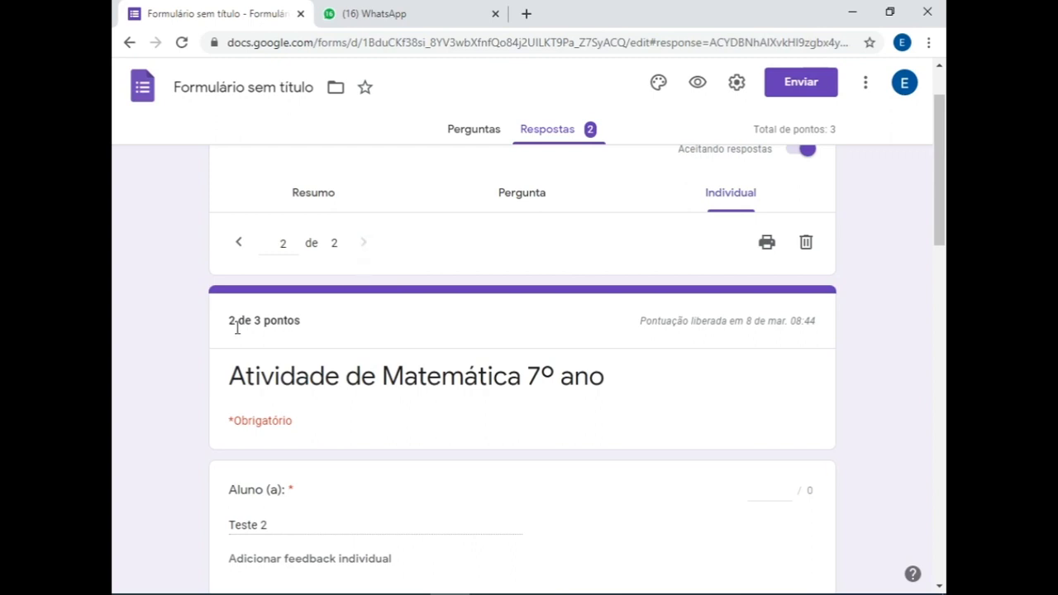
pyautogui.scroll(-3, 320, 355)
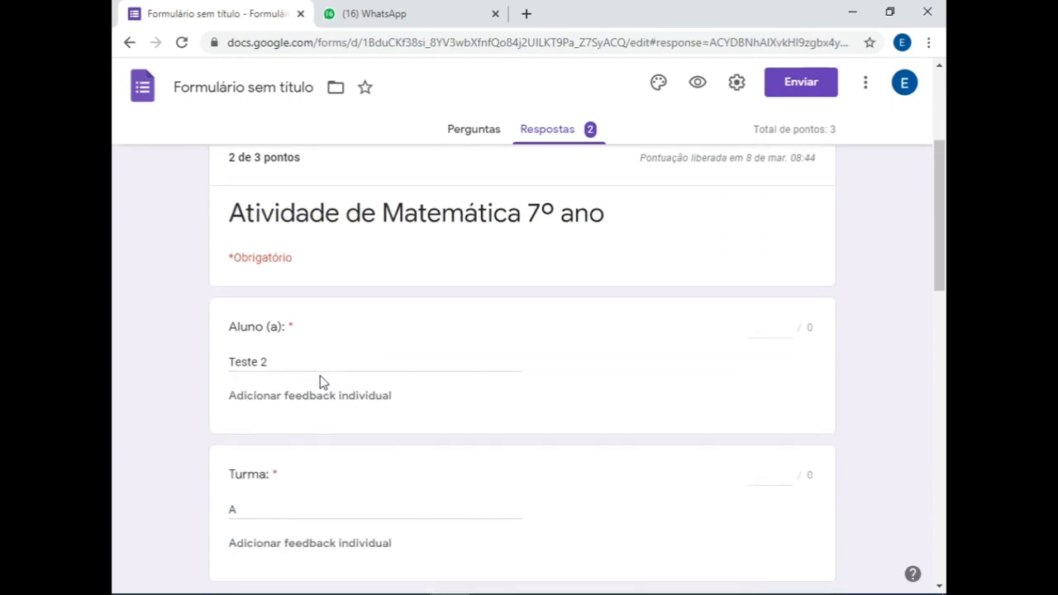
pyautogui.scroll(-2, 320, 384)
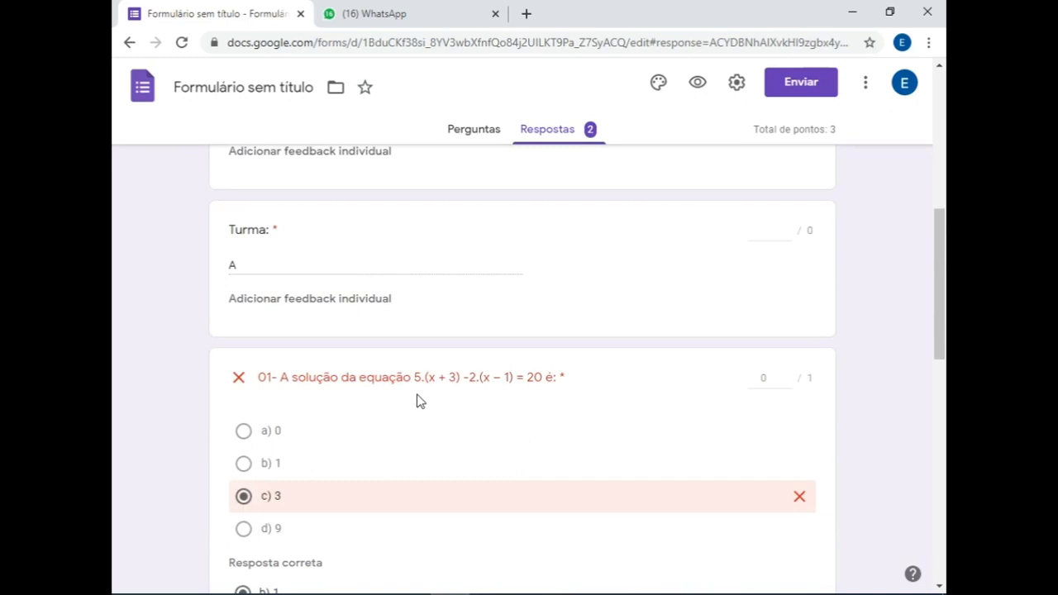
pyautogui.scroll(-1, 417, 403)
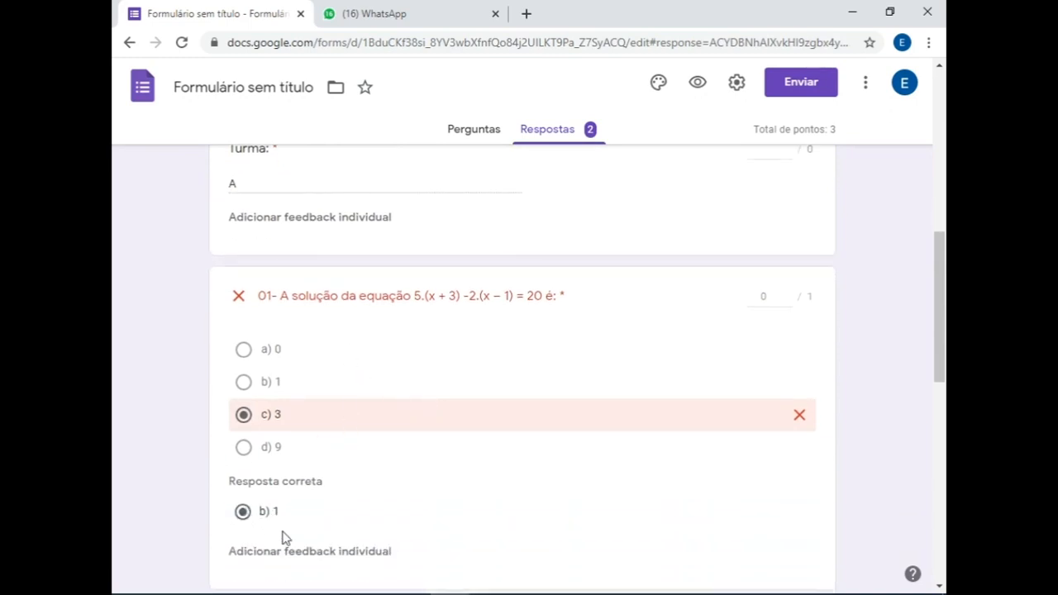
pyautogui.scroll(-2, 291, 519)
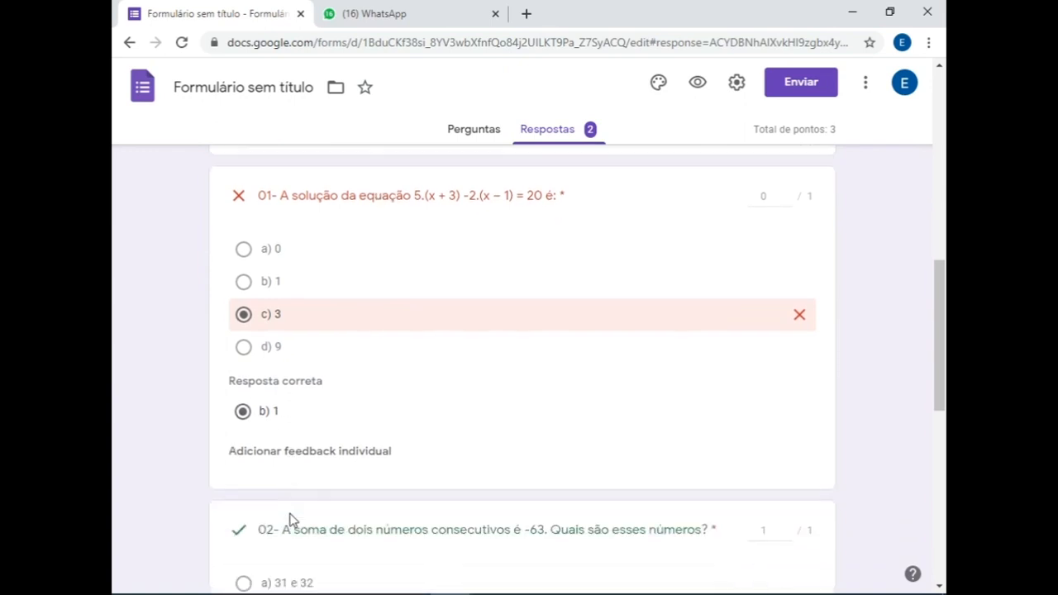
pyautogui.scroll(1, 292, 519)
pyautogui.scroll(-7, 291, 519)
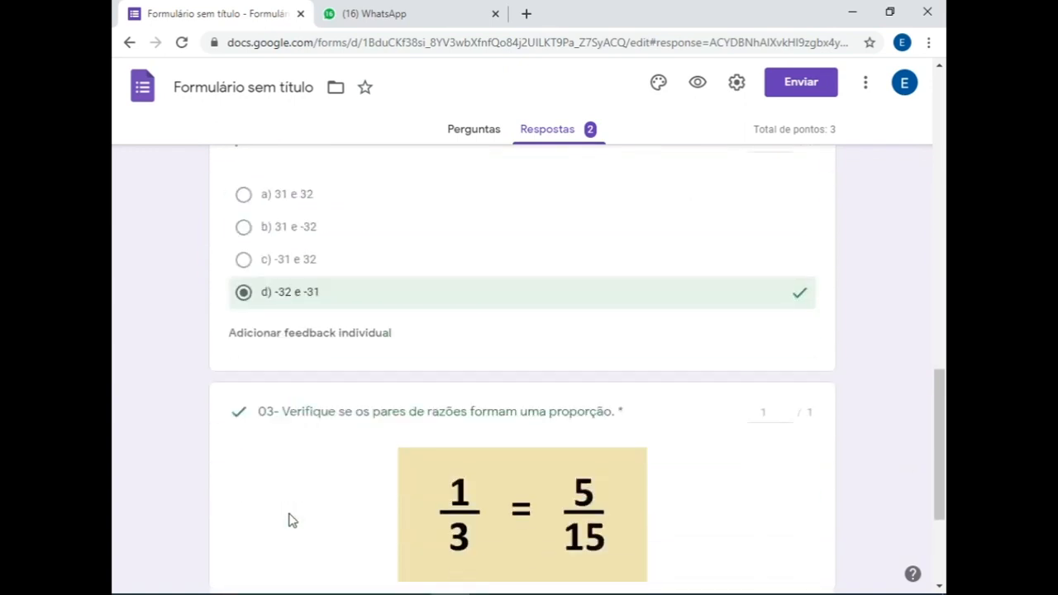
pyautogui.scroll(-1, 292, 519)
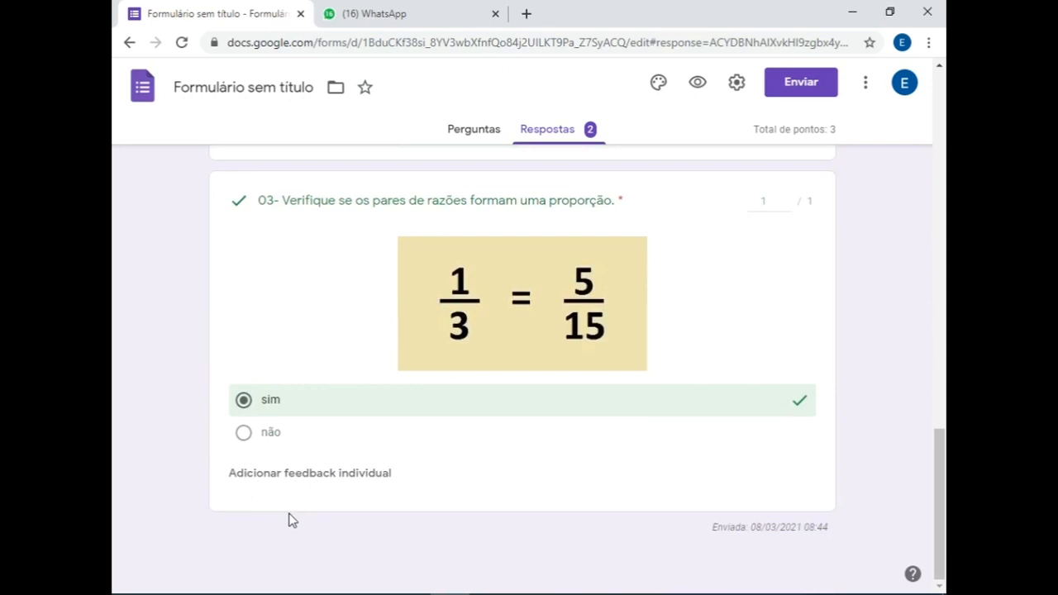
# Step: Stop the form from accepting new responses
pyautogui.scroll(12, 292, 519)
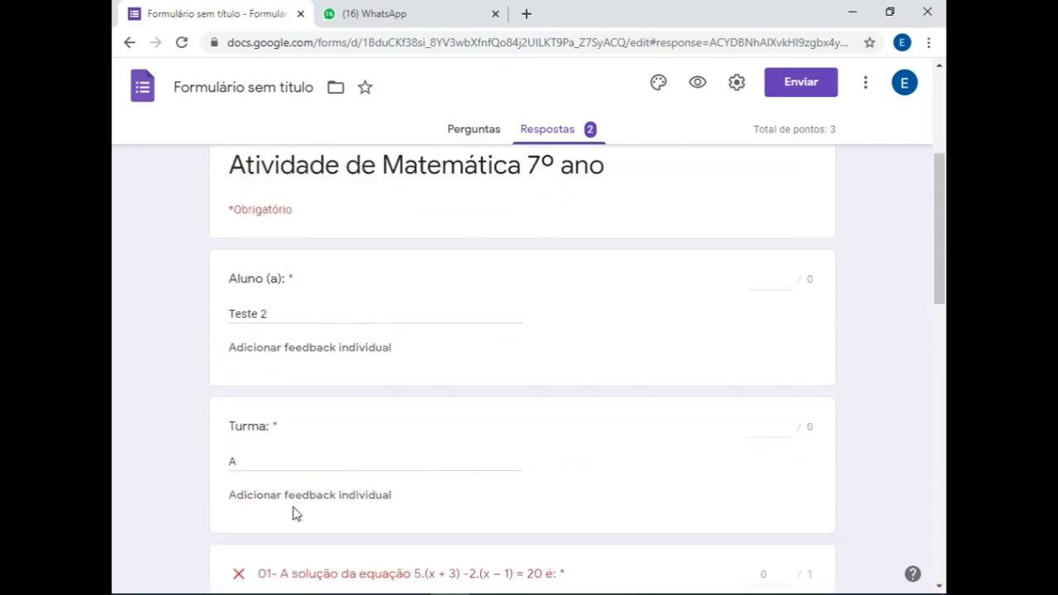
pyautogui.scroll(5, 295, 513)
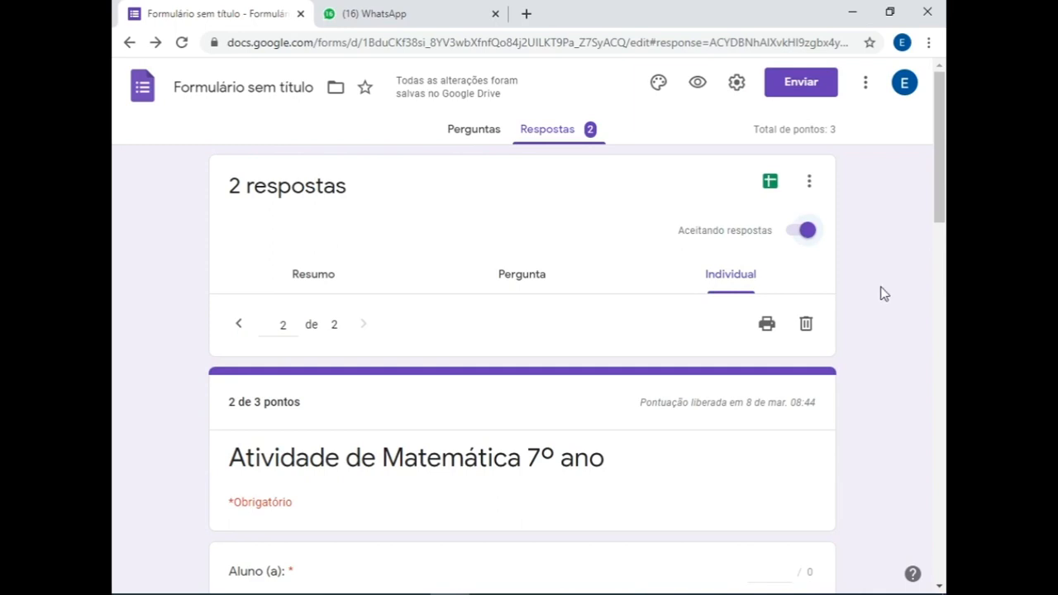
pyautogui.click(800, 239)
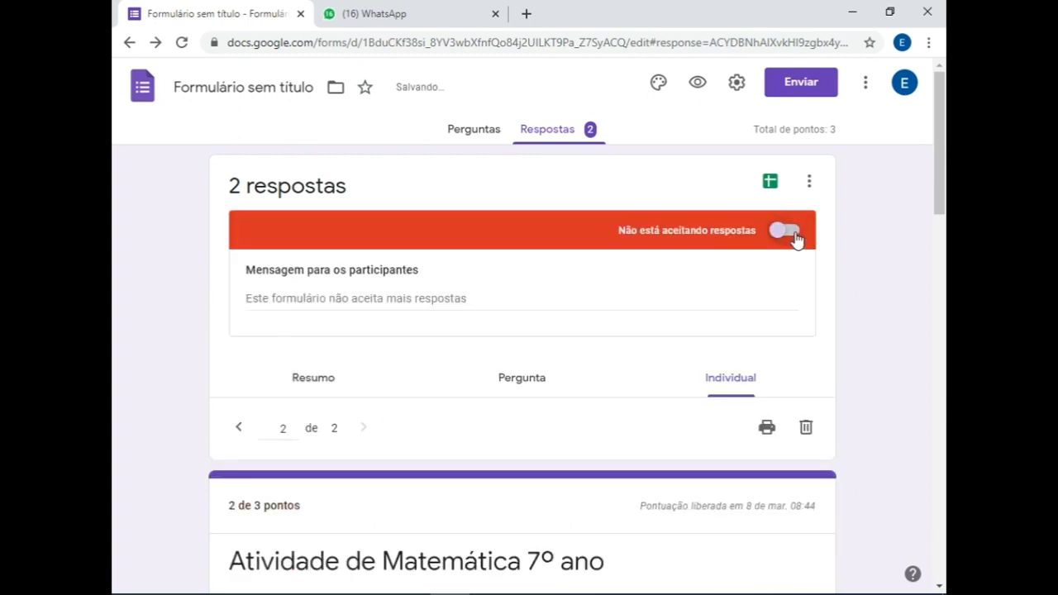